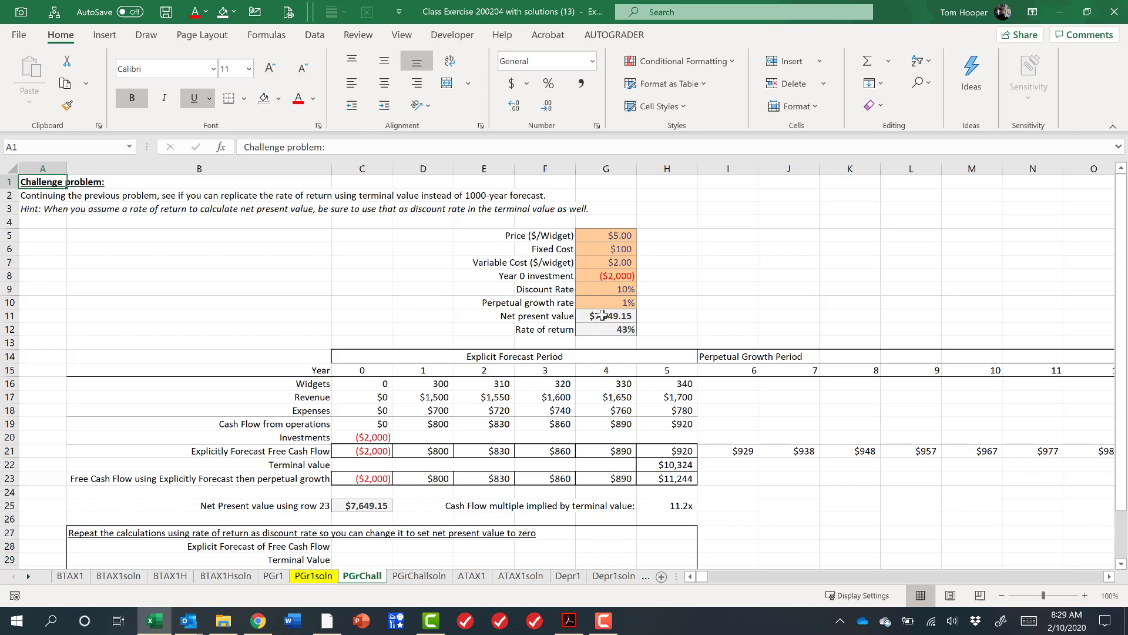
Examine the formulas behind the net present value in G11 and the rate of return in G12.
click(602, 315)
double_click(601, 316)
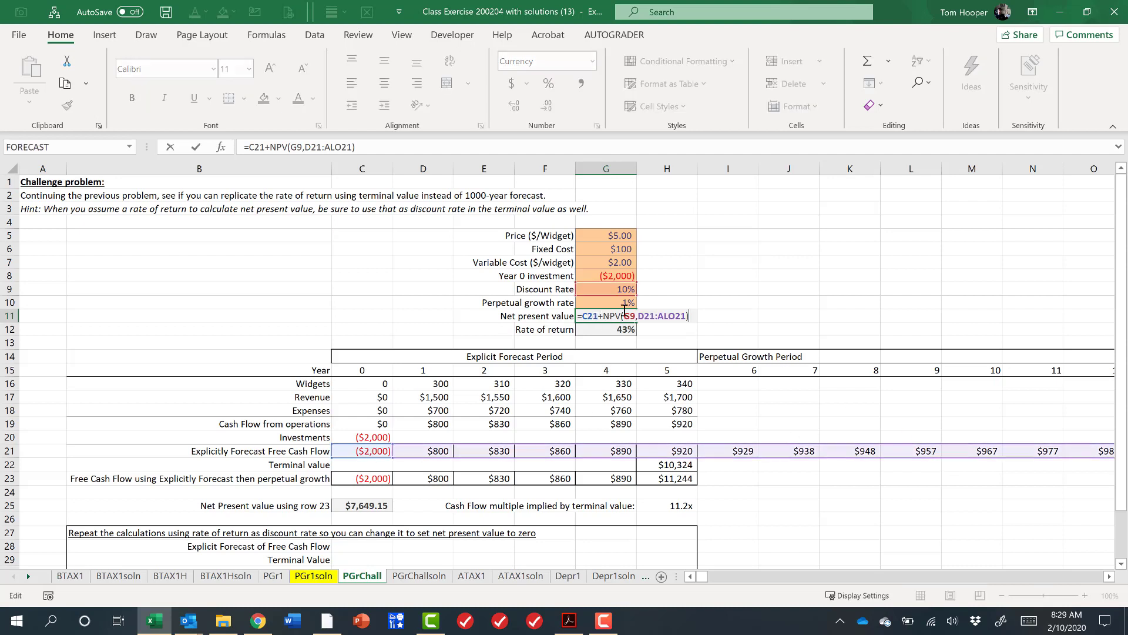
double_click(609, 329)
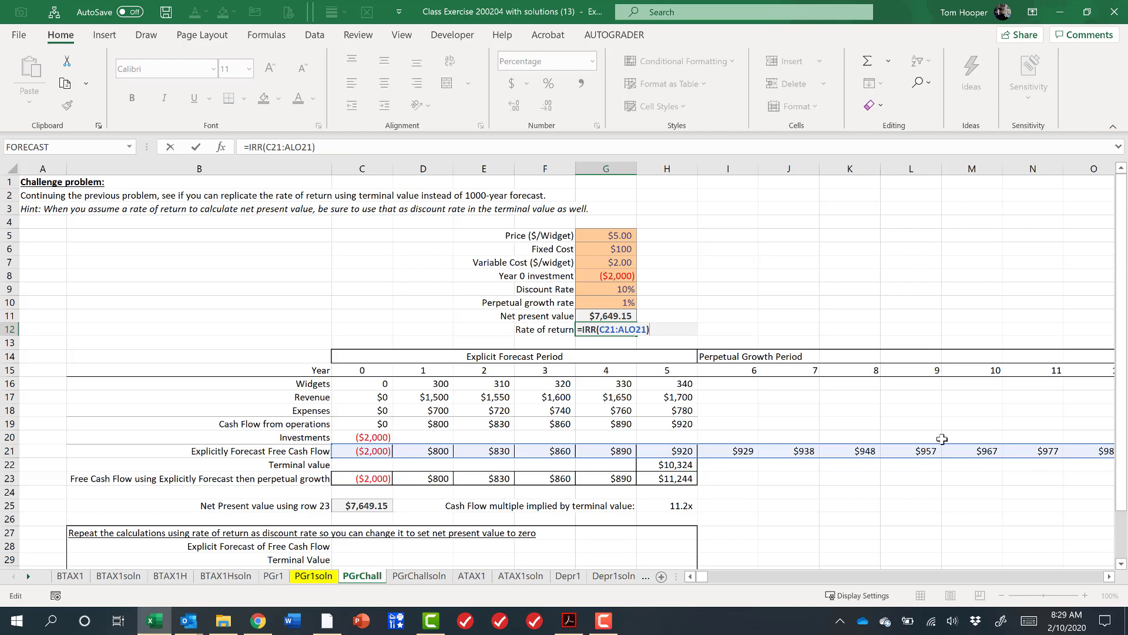
key(Return)
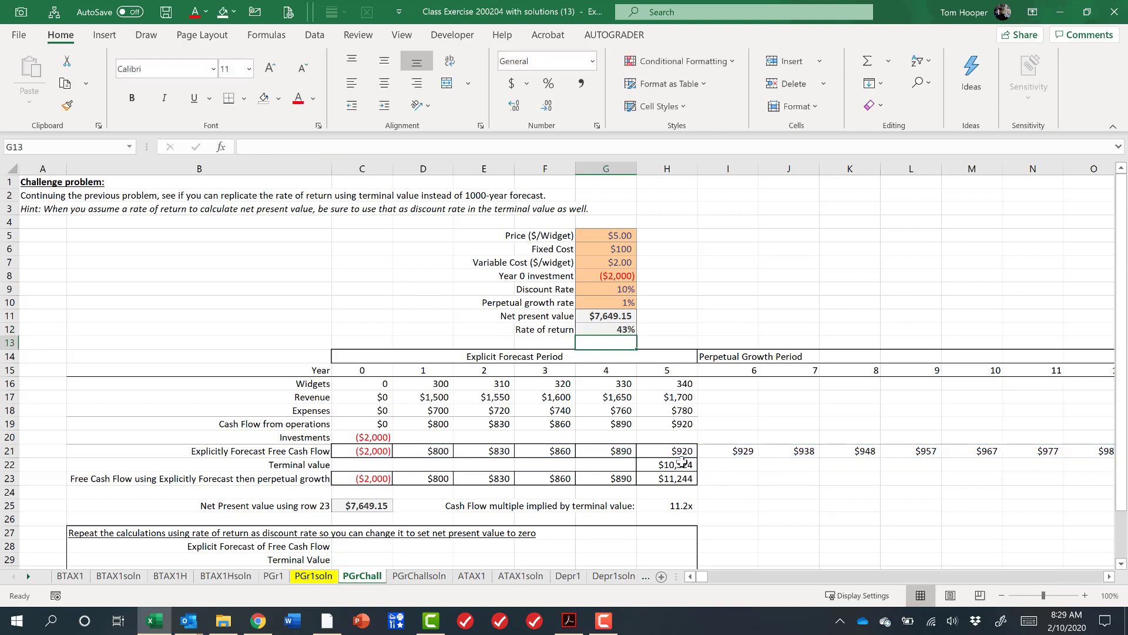
Examine the terminal value formula in H22, the year 5 cash flow in H23 and the net present value formula in C25.
click(680, 465)
double_click(680, 465)
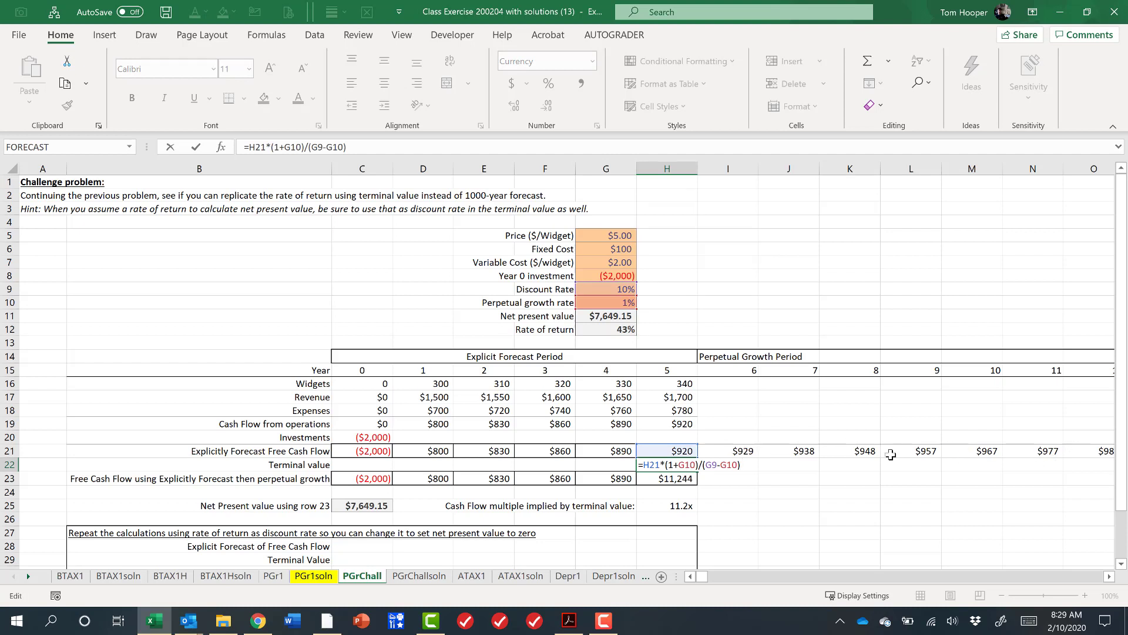
key(Escape)
double_click(385, 506)
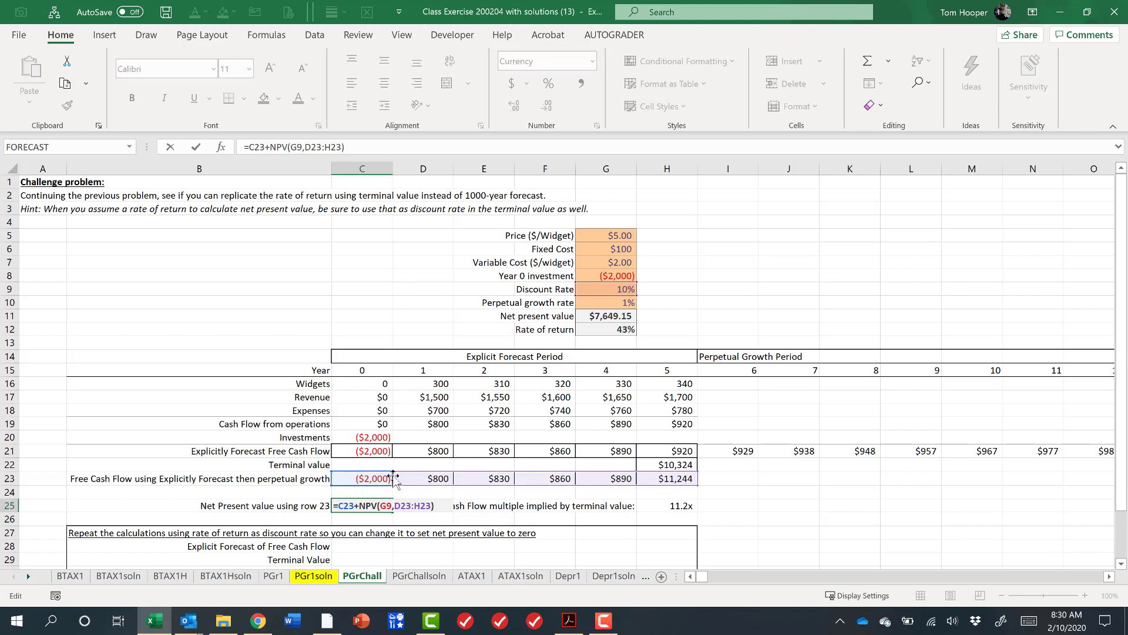
key(ctrl+Return)
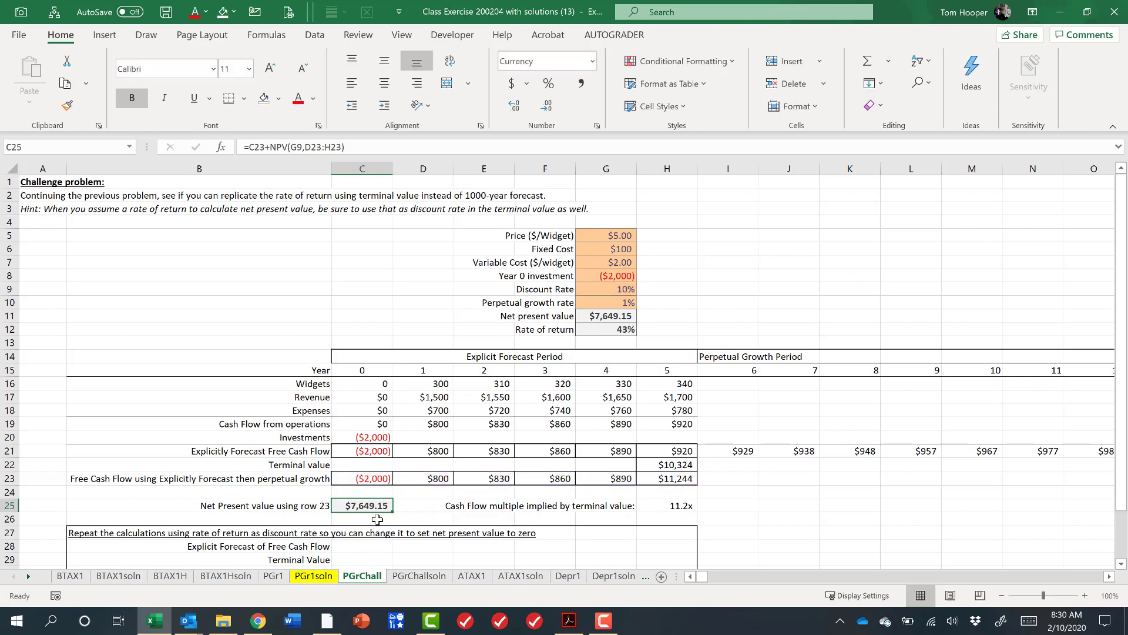
click(673, 480)
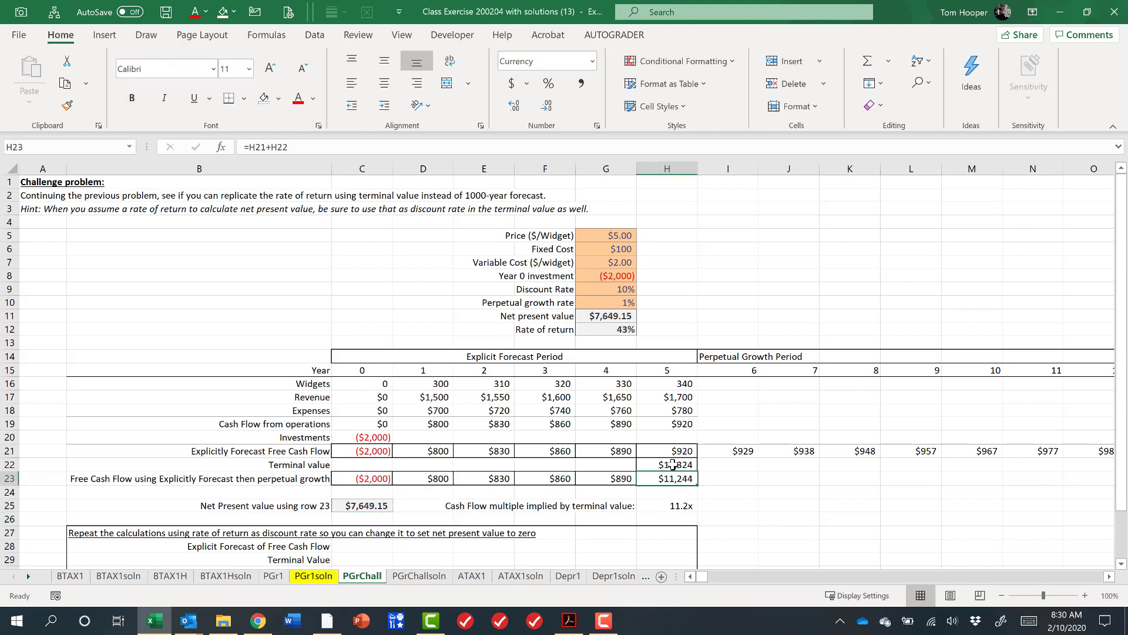
click(672, 465)
double_click(673, 465)
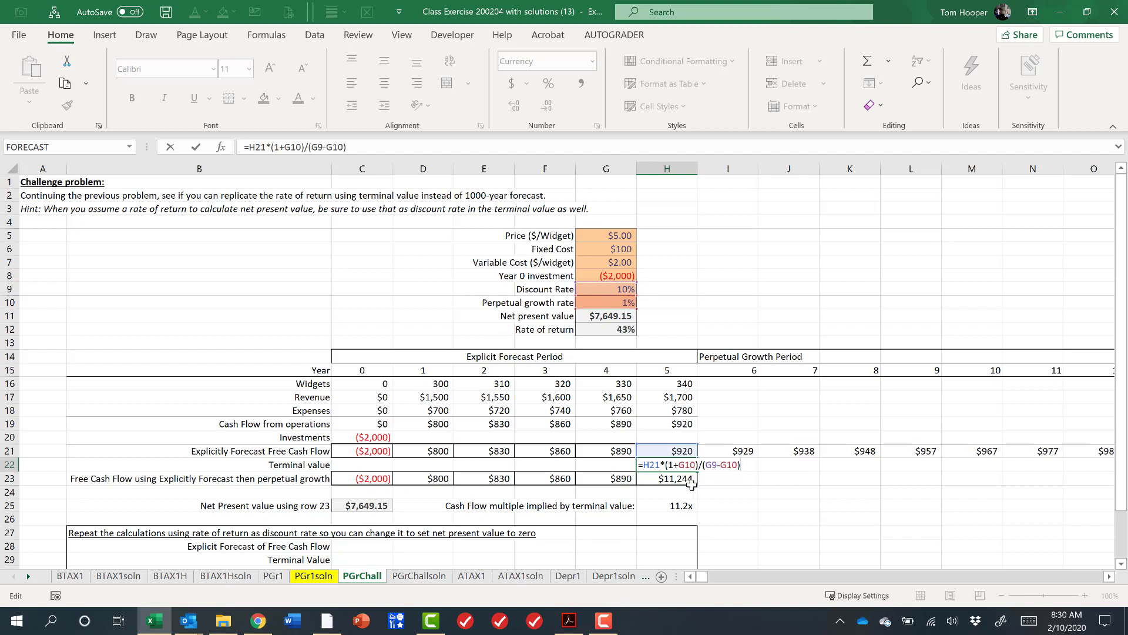
key(ctrl+Return)
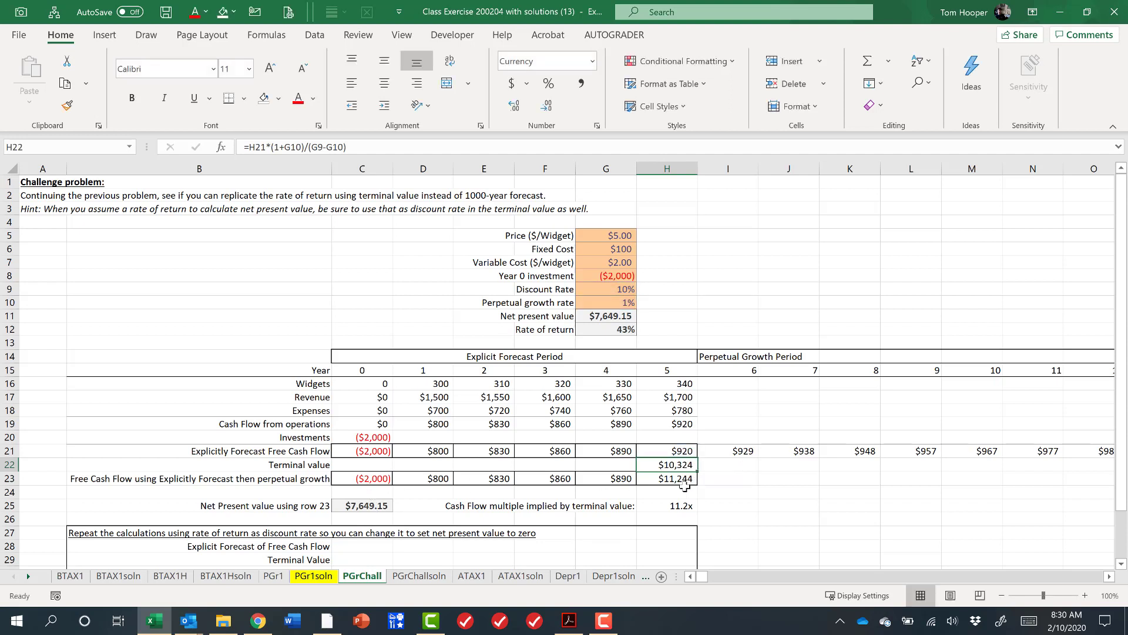
Run a Goal Seek that sets C25 to 0 by changing the discount rate in G9, and discard the result.
click(371, 504)
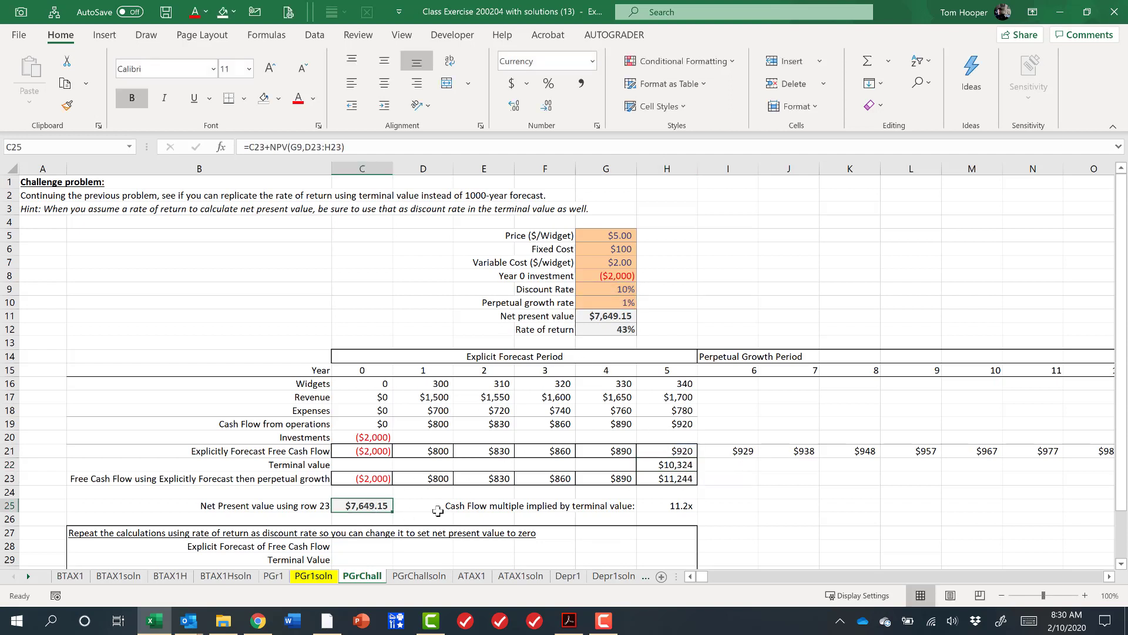
key(alt+a)
key(w)
key(g)
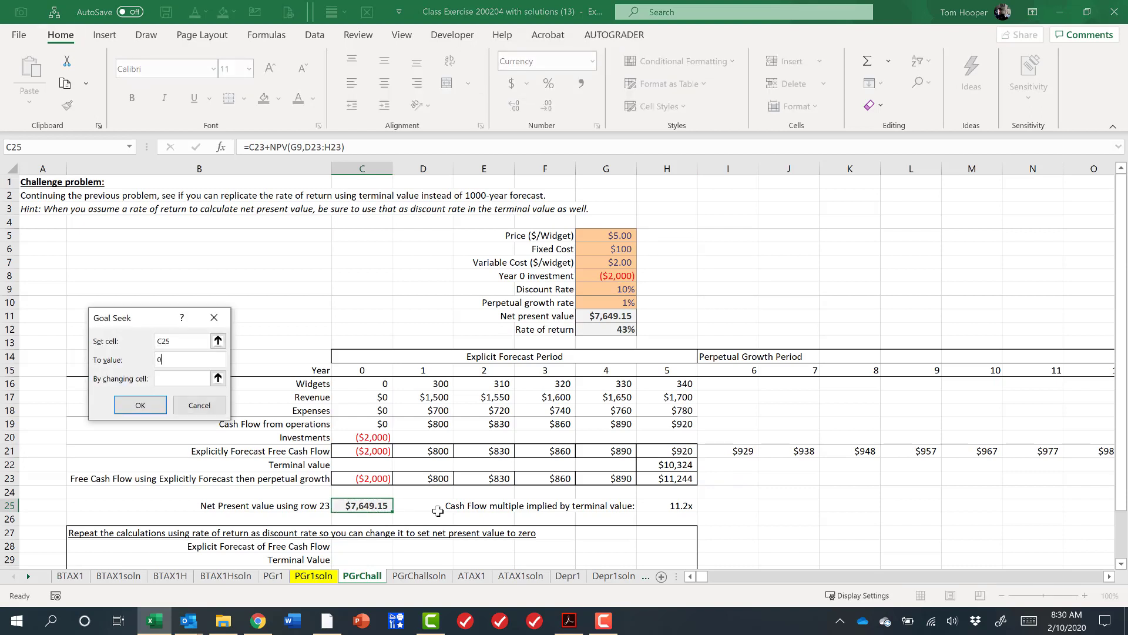
key(Tab)
click(596, 287)
click(144, 404)
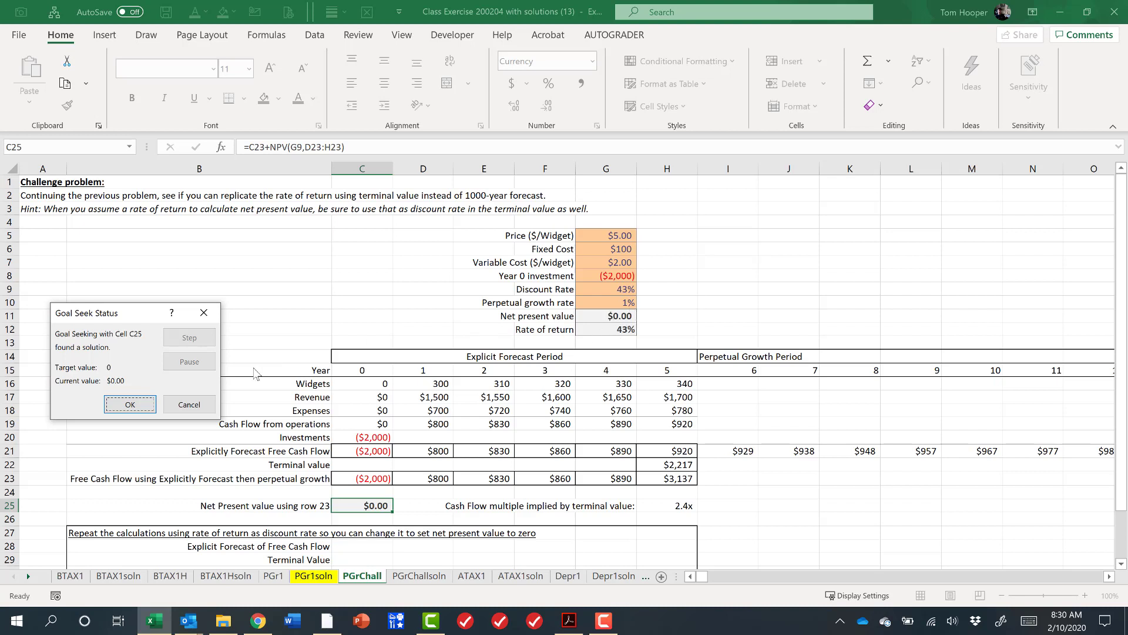
click(207, 404)
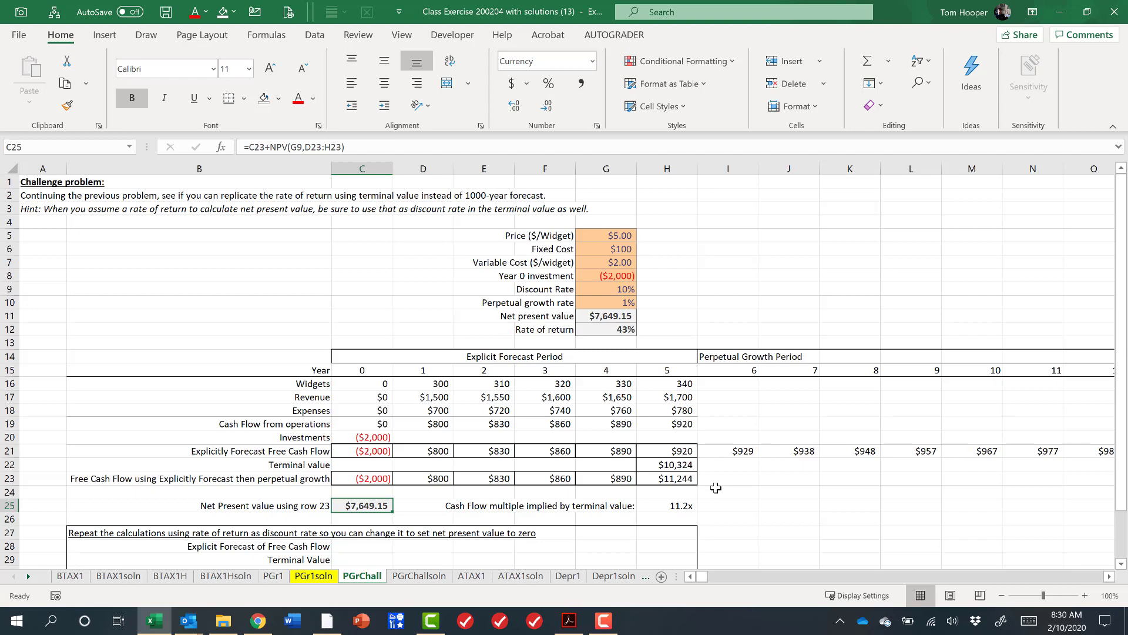
Link the year 0 explicit forecast of free cash flow in C28 to C21.
scroll(381, 497, down, 2)
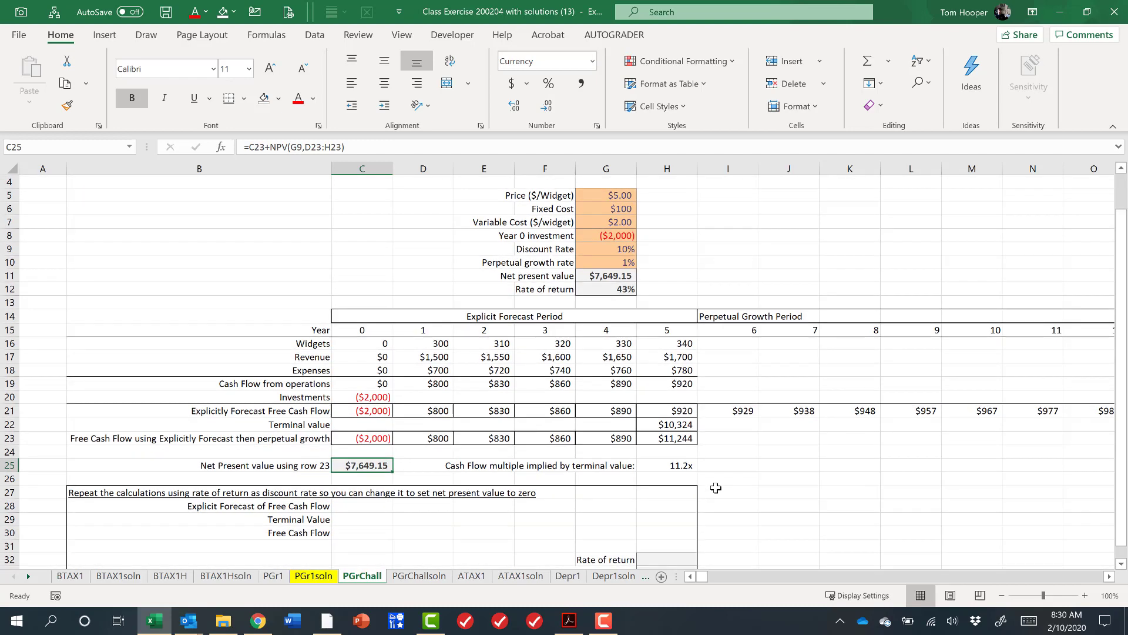
click(361, 467)
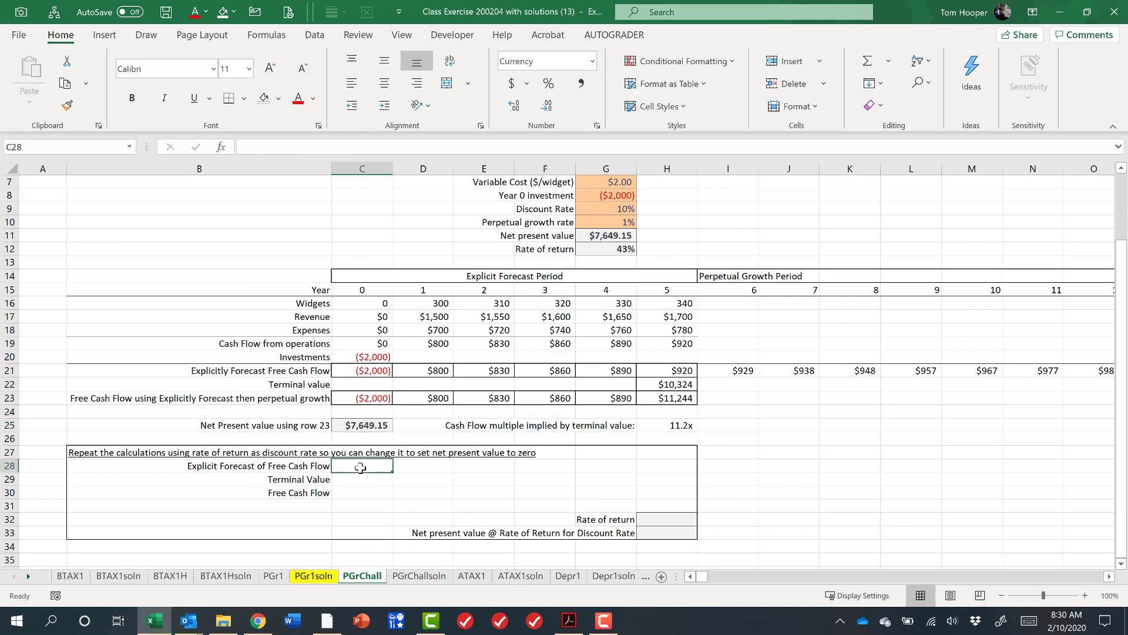
text(=)
key(Up)
key(Up)
key(Up)
key(Up)
key(Up)
key(Up)
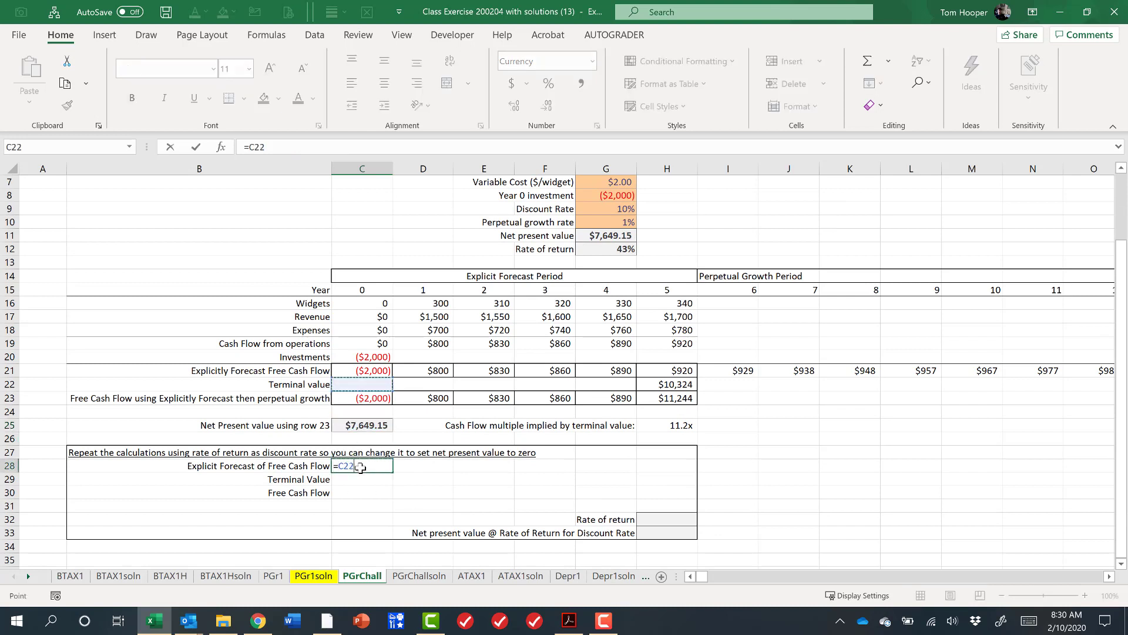
key(Down)
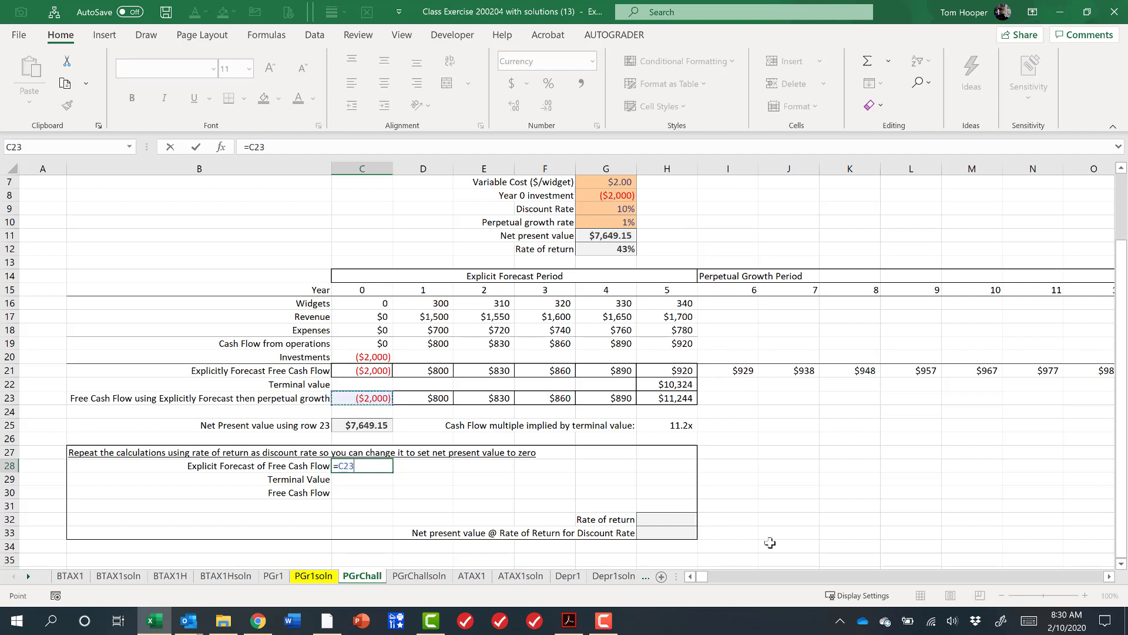
key(Up)
key(Up)
key(ctrl+Return)
Copy the C28 formula across through H28, pasting formulas only.
key(ctrl+c)
key(shift+Right)
key(shift+Right)
key(shift+Right)
key(shift+Right)
key(shift+Right)
key(ctrl+alt+v)
key(t)
key(Return)
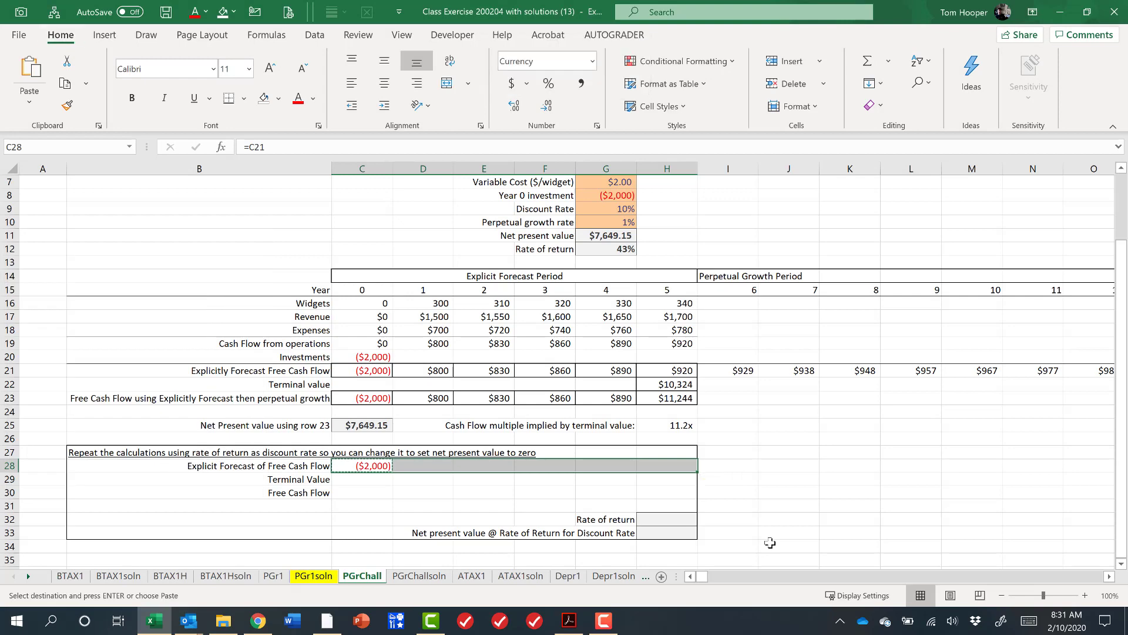
key(ctrl+alt+v)
key(f)
key(Return)
Enter the year 5 terminal value formula =H28*(1+G10)/(H32-G10) in H29.
key(ctrl+Right)
key(Down)
text(=)
key(Up)
text(*(1+)
click(620, 221)
text()/()
click(667, 519)
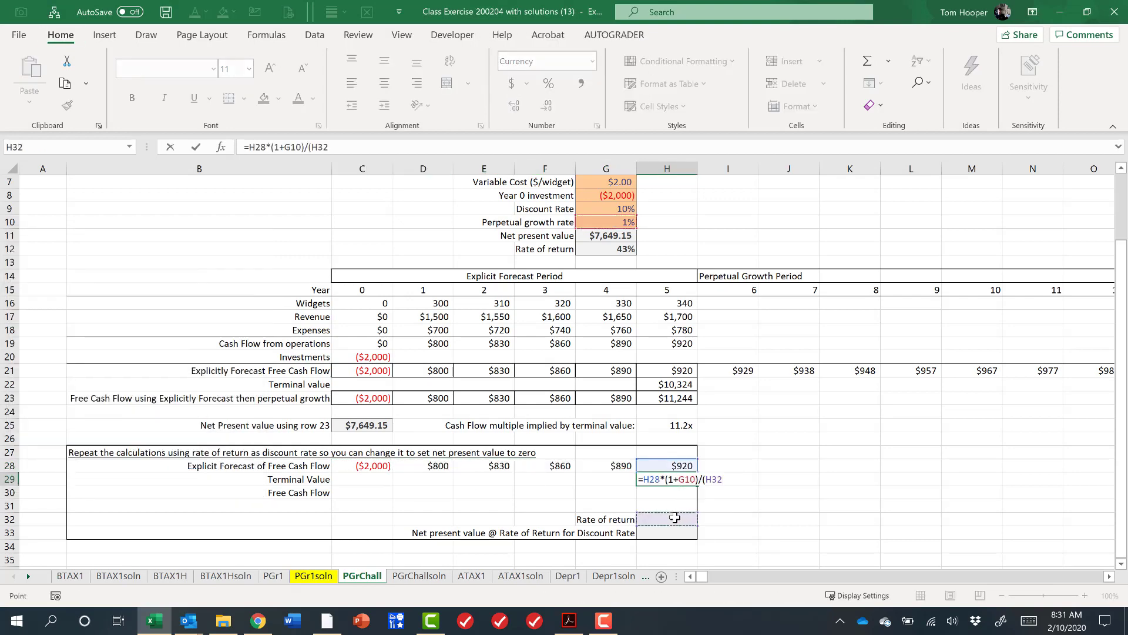
text(-)
click(620, 220)
key(Return)
Enter the year 5 free cash flow formula =H28+H29 in H30.
text(=)
key(Up)
key(Up)
text(+)
key(Up)
key(ctrl+Return)
Copy the H30 free cash flow formula back across C30 to G30.
key(ctrl+c)
key(shift+Left)
key(shift+Left)
key(shift+Left)
key(shift+Left)
key(shift+Left)
key(ctrl+v)
Enter the net present value formula =C30+NPV(H32,D30:H30) in H33.
key(Right)
key(Left)
key(Down)
key(Down)
key(Down)
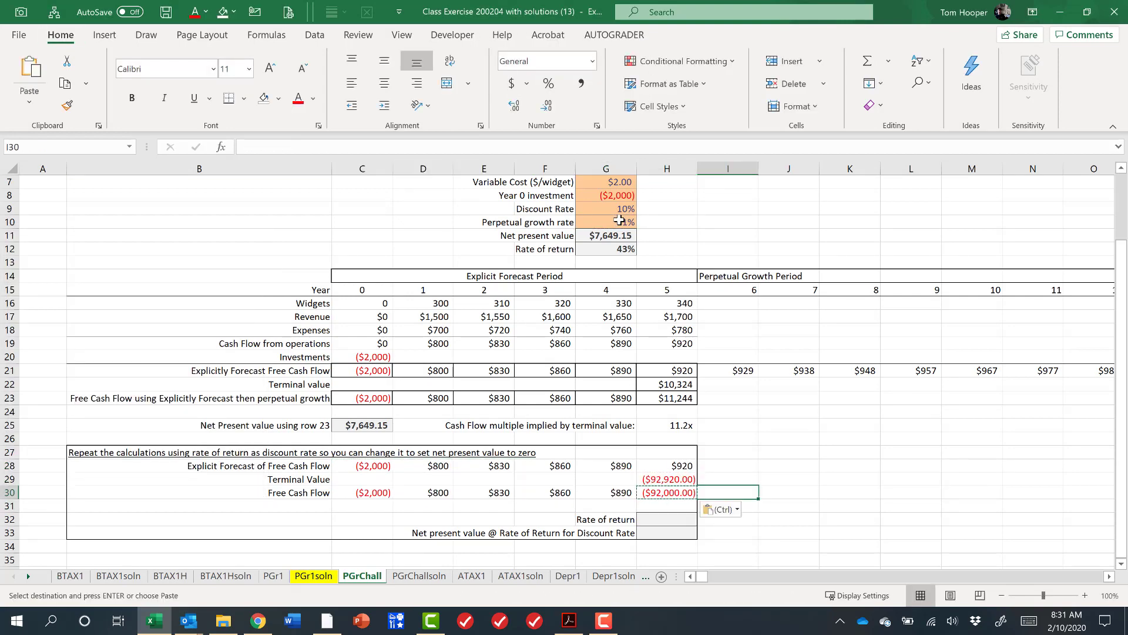
text(=m)
key(BackSpace)
key(Up)
key(Up)
key(Up)
key(Left)
key(Left)
key(Left)
key(Left)
key(Left)
text(+npv()
key(Up)
text(,)
key(Up)
key(Up)
key(Up)
key(shift+Left)
key(shift+Left)
key(shift+Left)
key(shift+Left)
key(ctrl+Return)
key(Return)
key(Up)
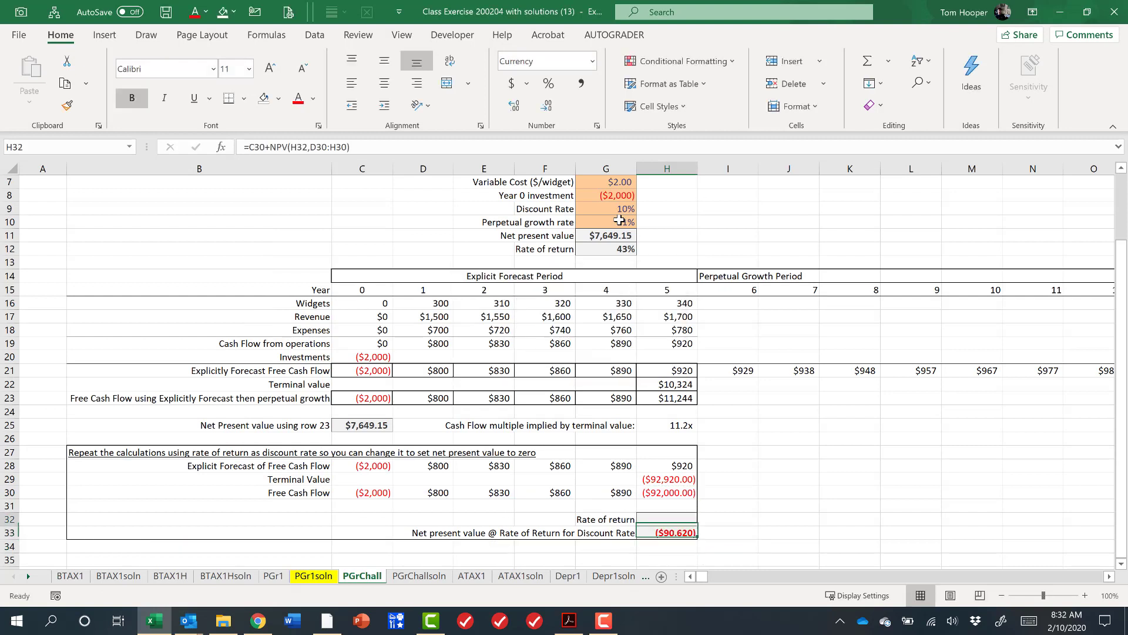
key(Down)
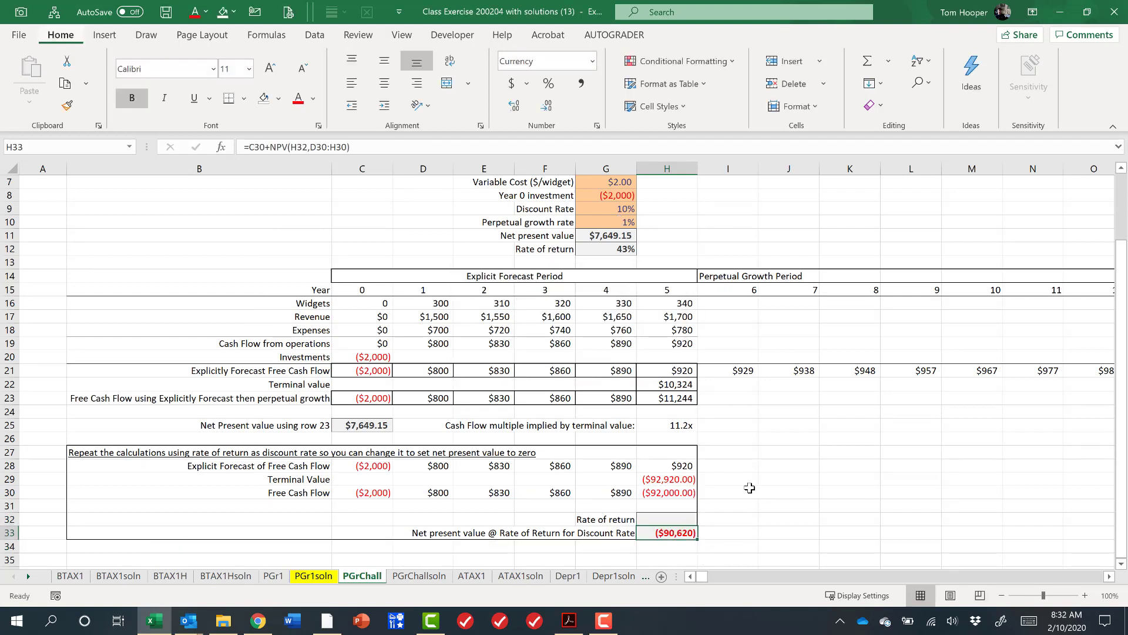
Try a Goal Seek that sets H33 to 0 by changing the empty rate of return cell H32.
key(alt+t)
text(g)
text(0)
key(Tab)
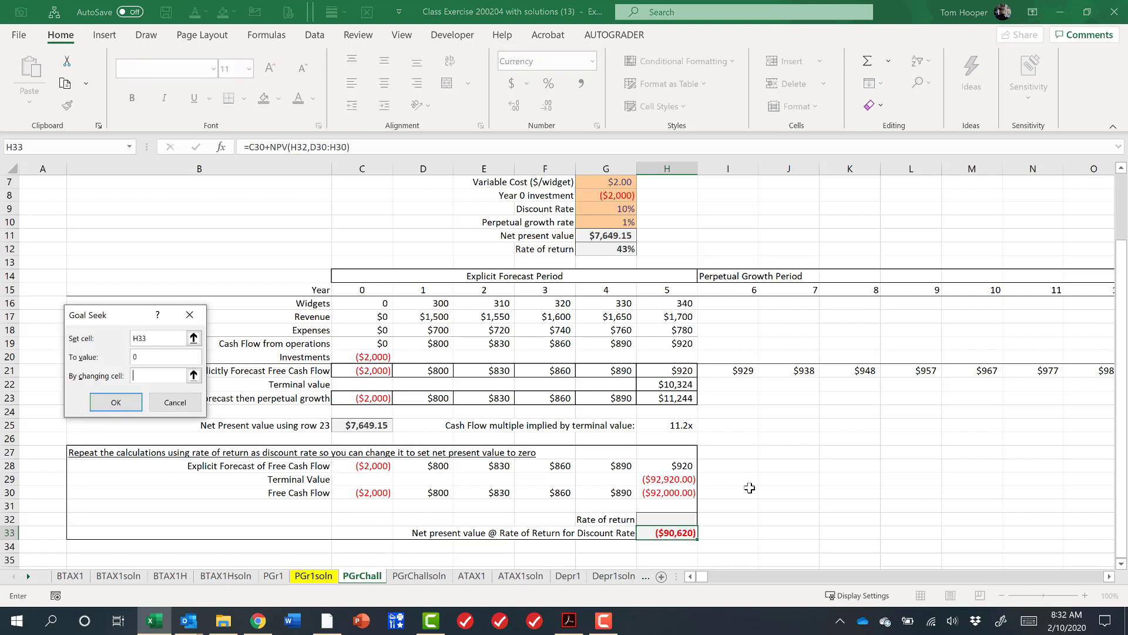
click(689, 515)
click(105, 402)
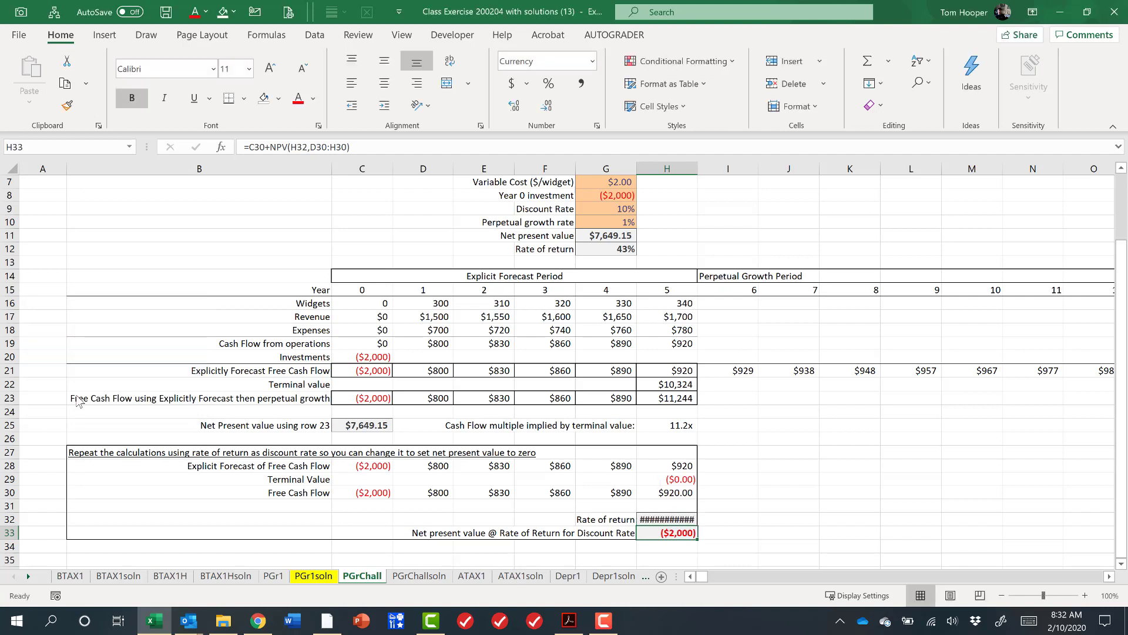
Autofit column H to the rate of return in H32, and undo the width change.
key(Up)
key(alt+h)
key(o)
key(i)
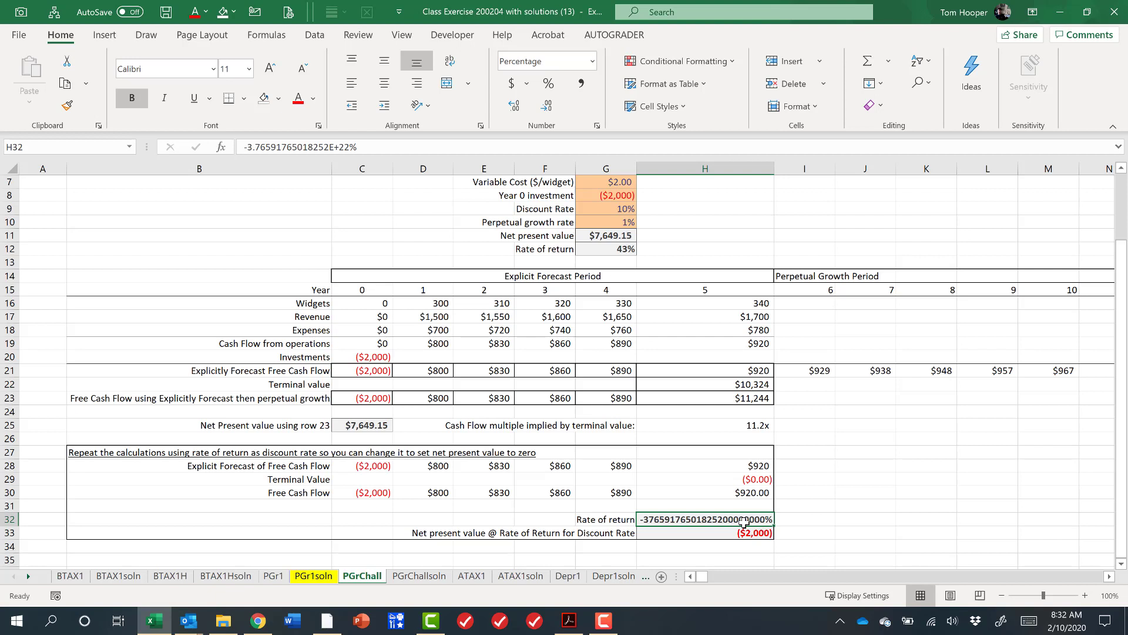
key(ctrl+z)
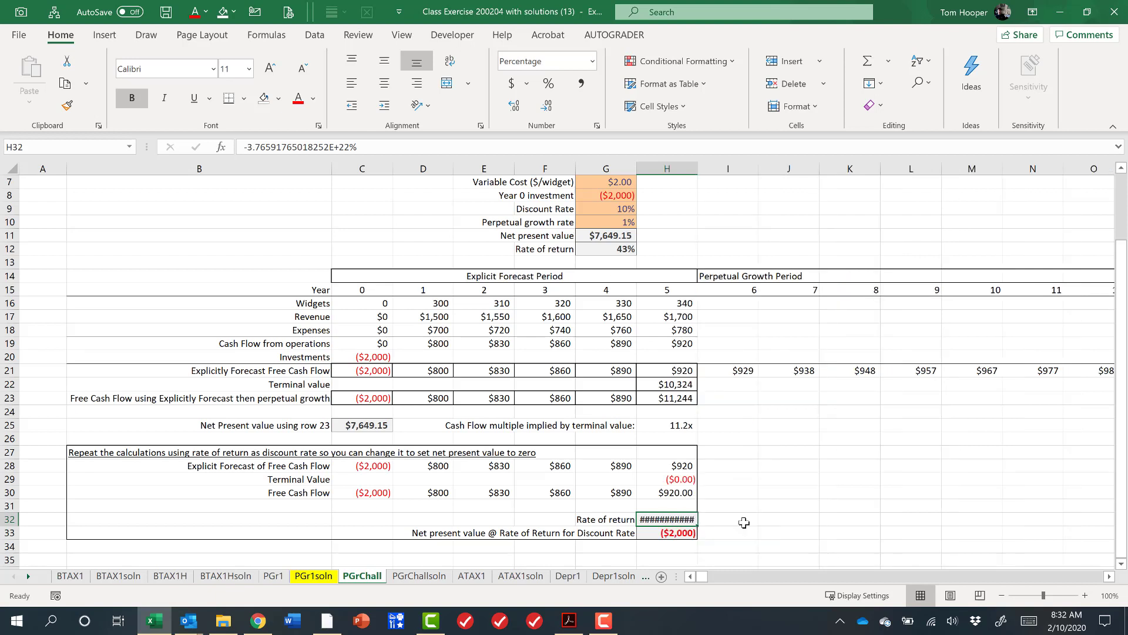
Set the rate of return in H32 to 10% and goal seek H33 to 0 by changing H32.
text(10)
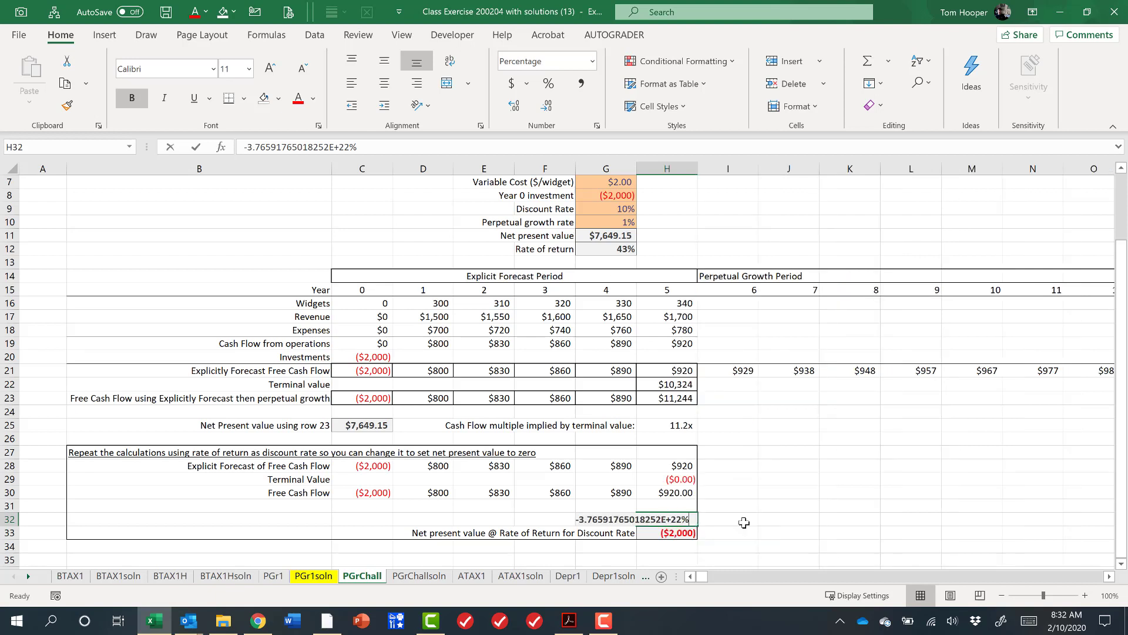
key(Return)
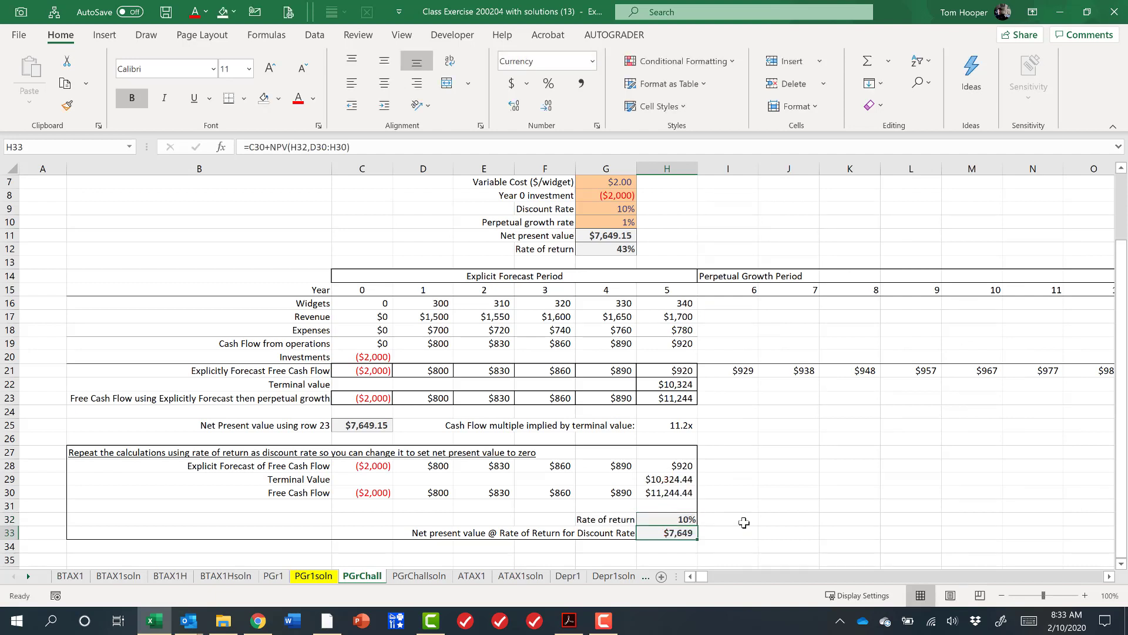
key(alt+a)
key(w)
key(g)
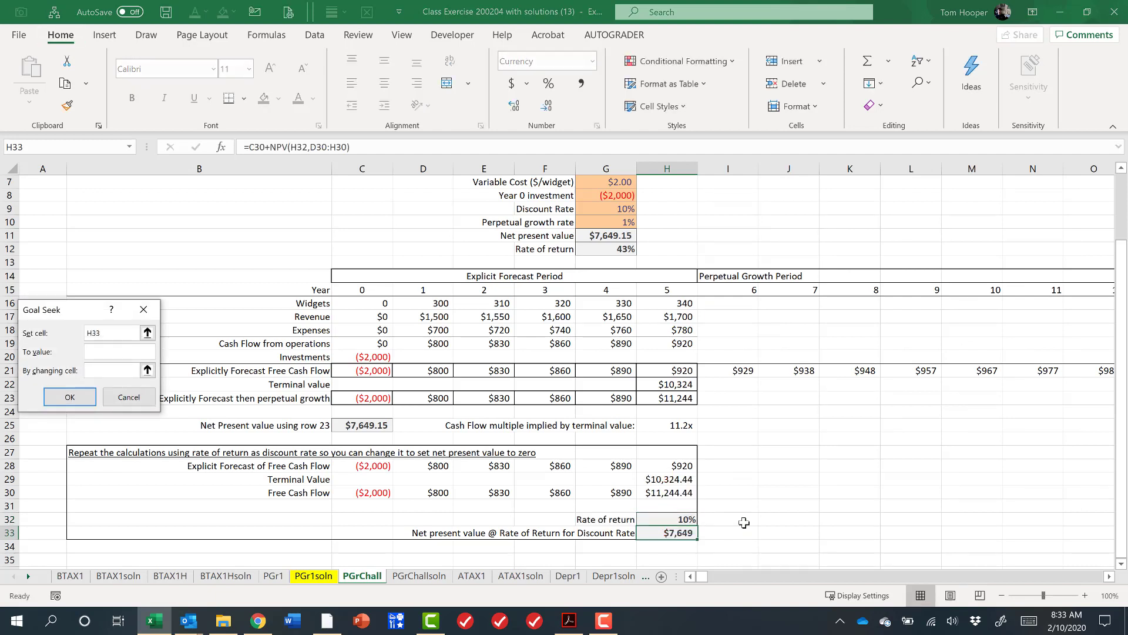
click(679, 519)
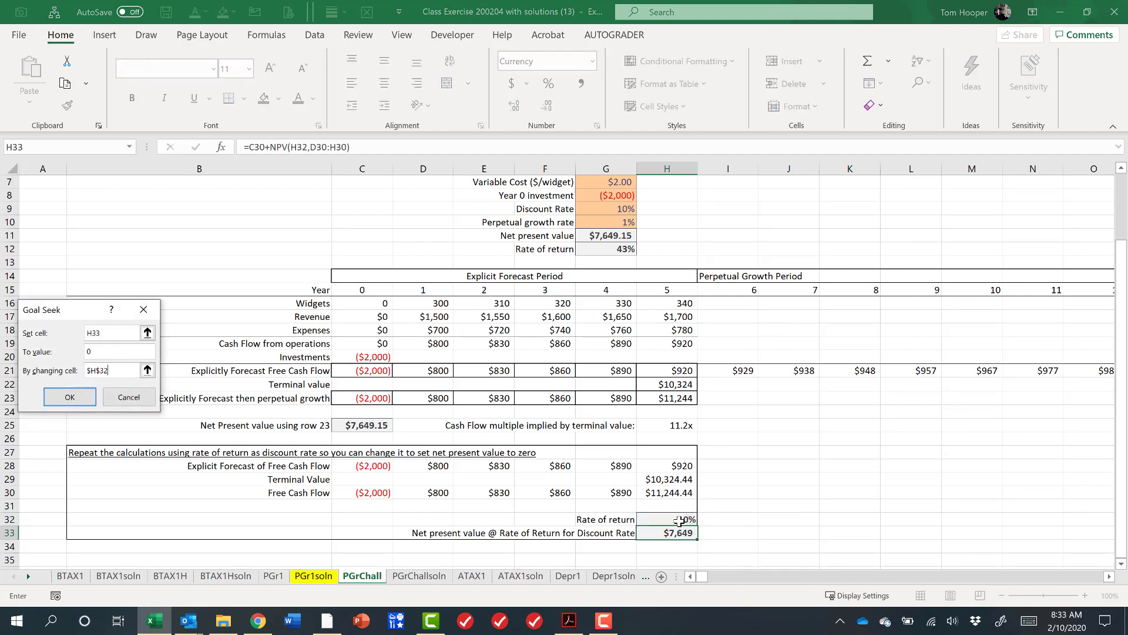
click(72, 397)
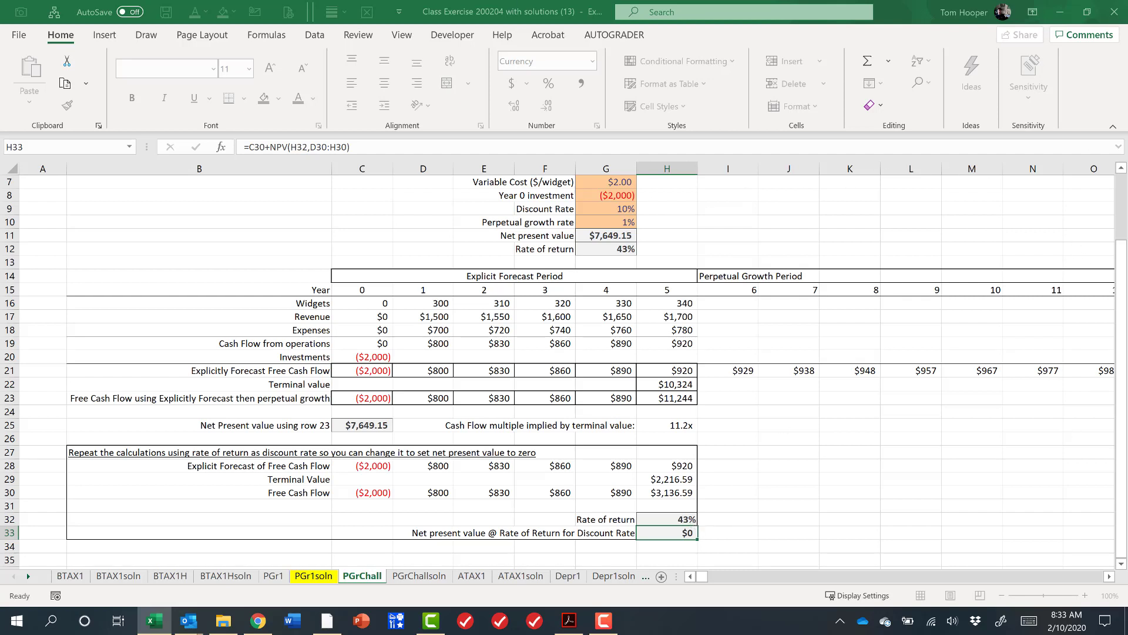
Add the headings ROR in J24 and NPV in K24 for a data table.
key(Up)
key(Up)
key(Up)
key(Right)
key(Up)
key(Up)
key(Up)
key(Up)
key(Up)
key(Right)
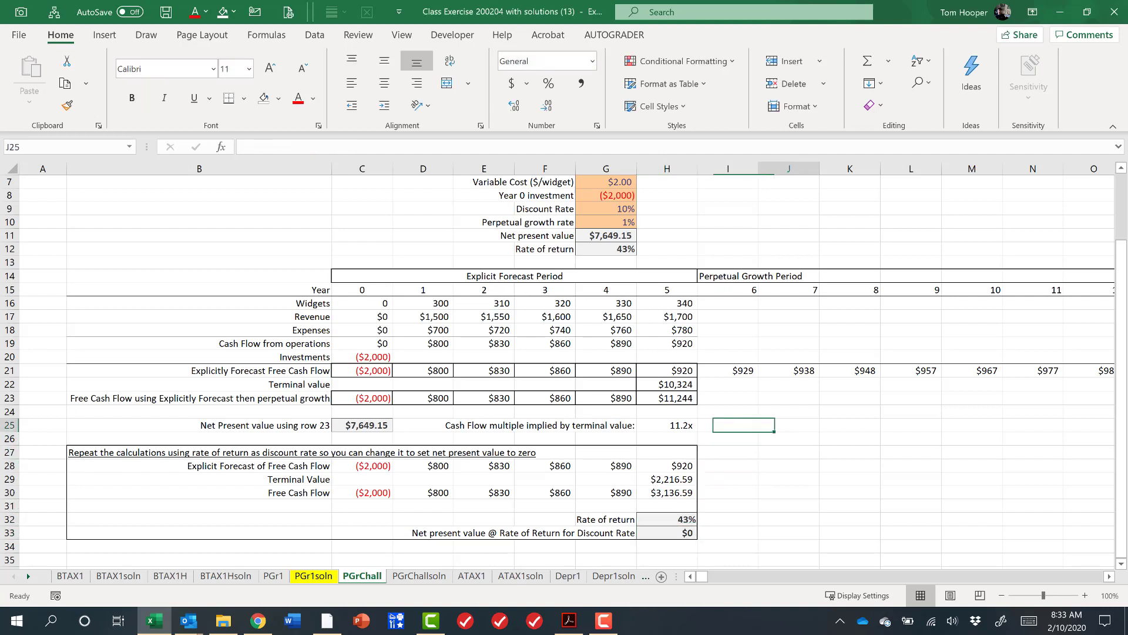
key(Up)
text(ROR)
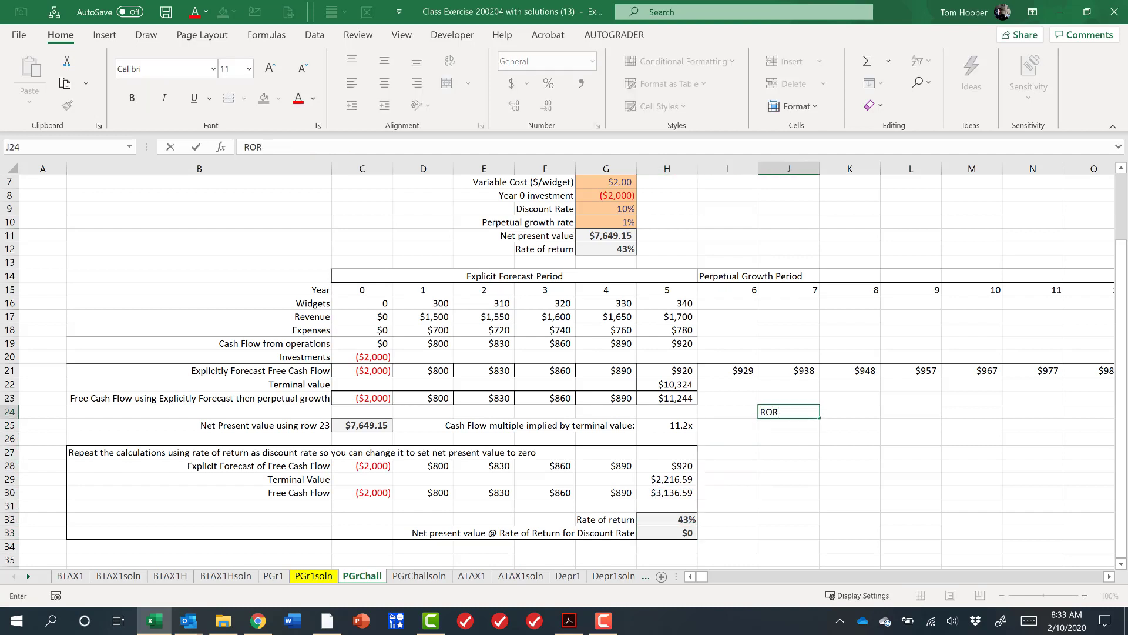
key(Tab)
text(NP)
key(Return)
key(Return)
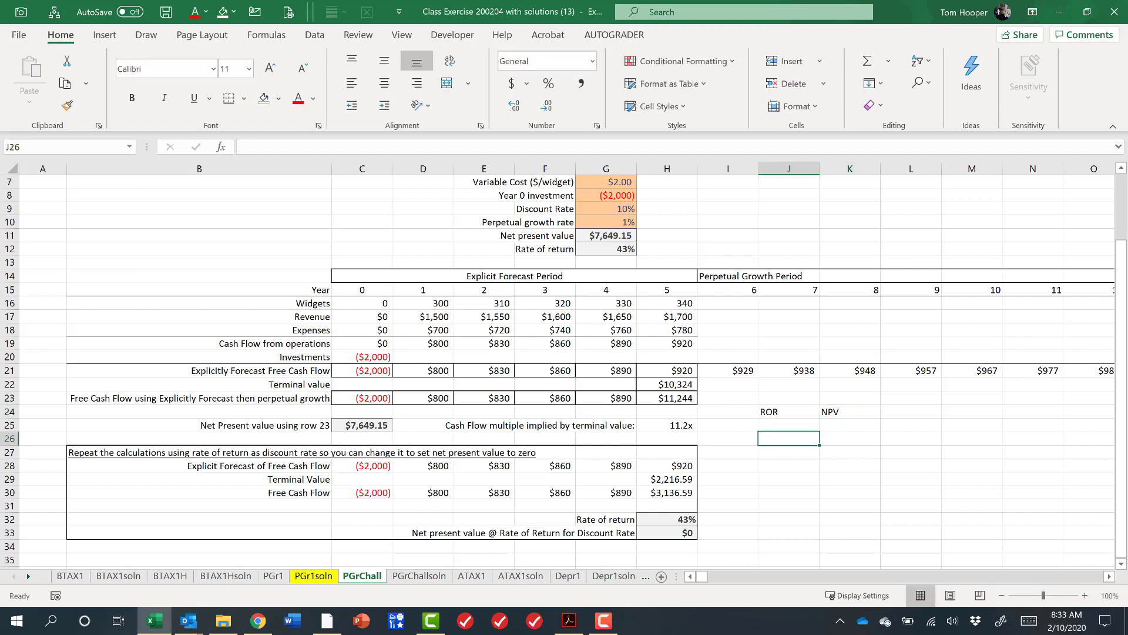
Enter the first two rates of return, -4% in J26 and -2% in J27.
text(-4)
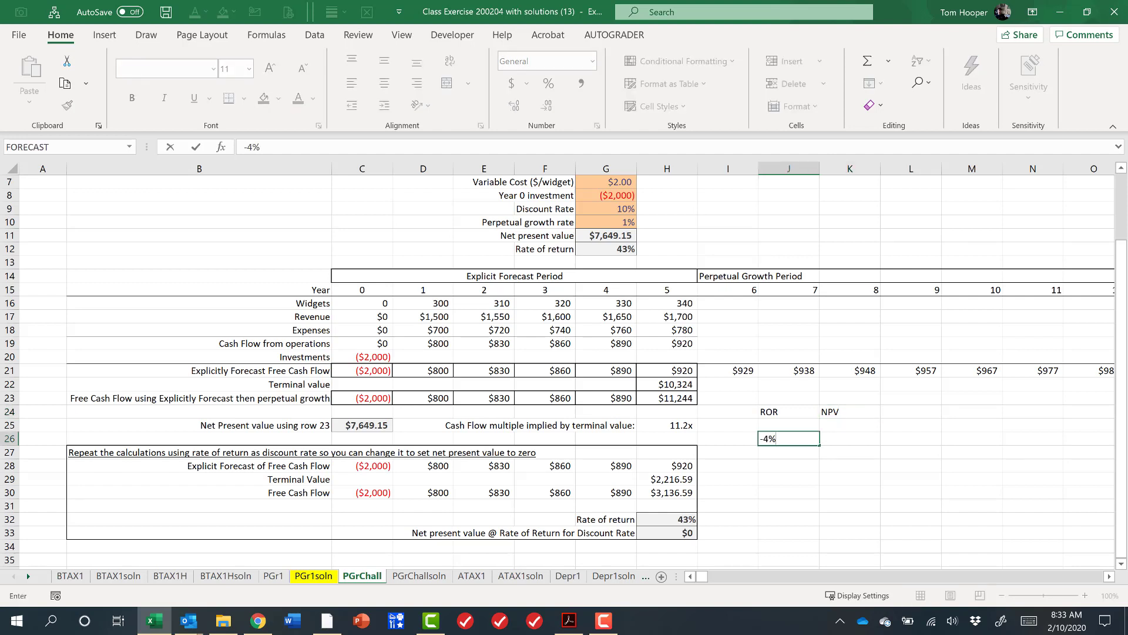
text(%)
key(Return)
text(-2)
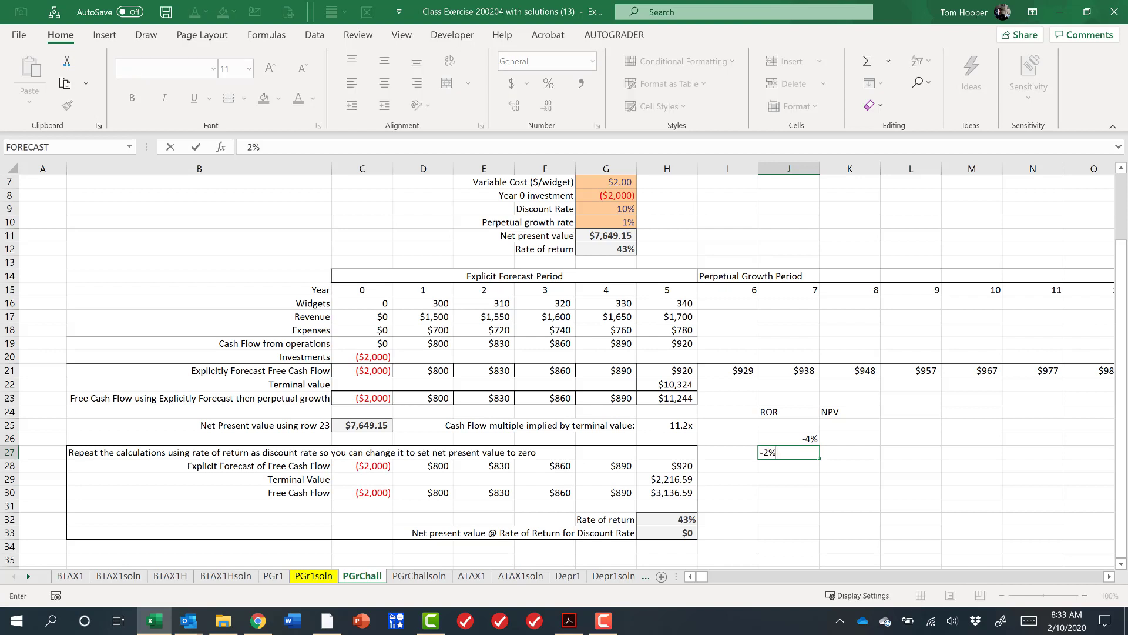
text(%)
key(Return)
Extend the -4%, -2% series from J26:J27 down the ROR column to 44% in J50.
key(Up)
key(Up)
key(shift+Down)
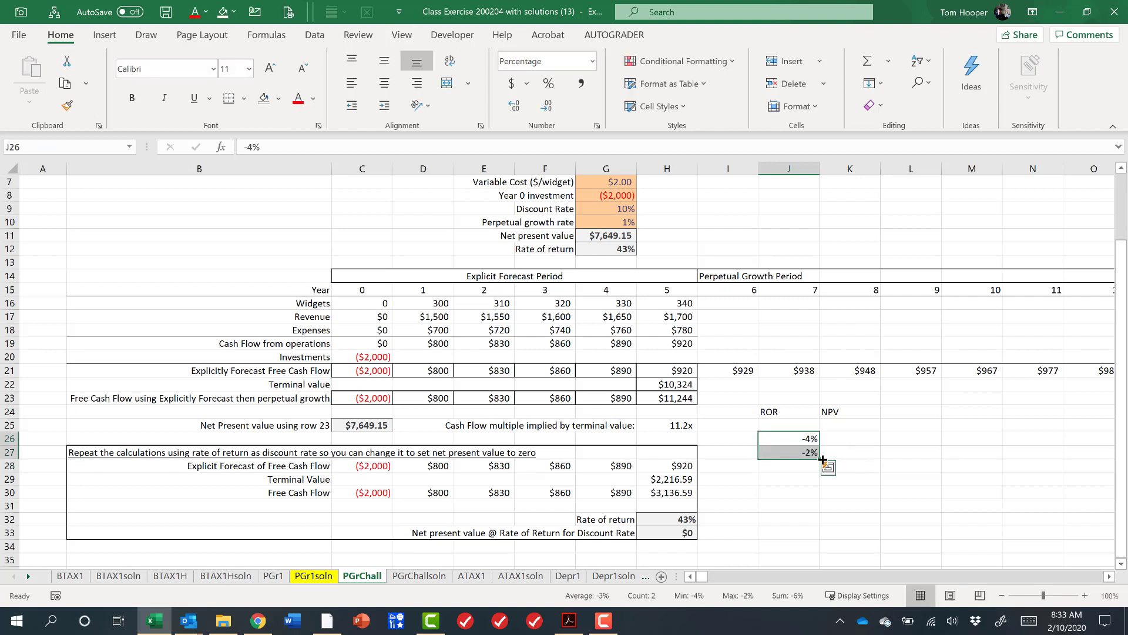
drag(822, 460, 818, 511)
scroll(762, 348, up, 4)
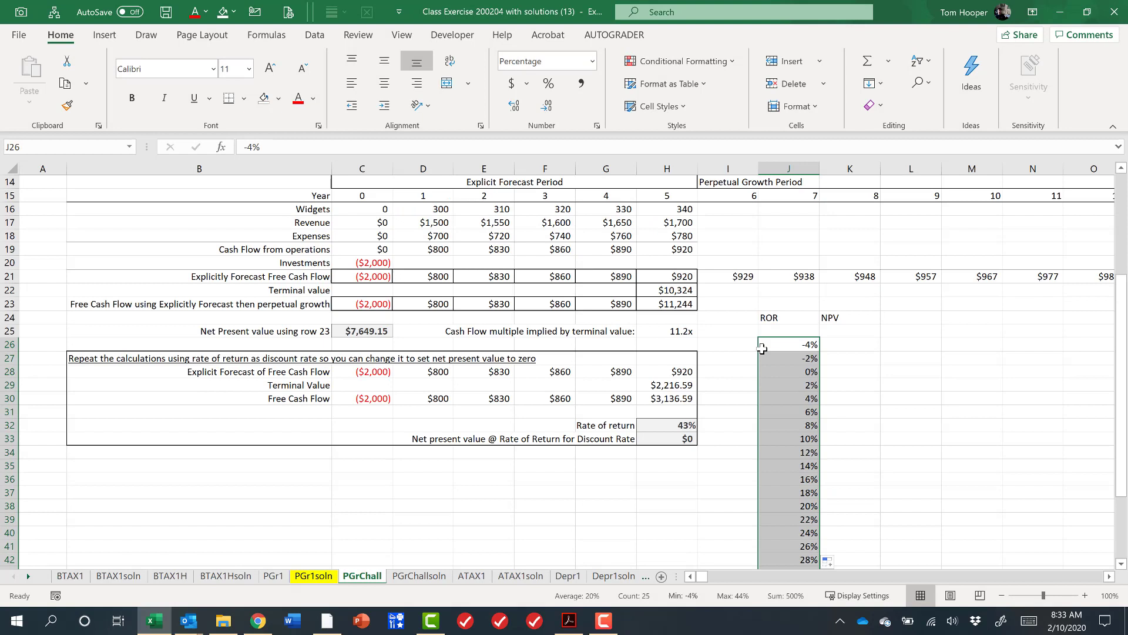
Link K25 under the NPV heading to the net present value with the formula =H33.
click(860, 332)
text(=)
key(Left)
key(Left)
key(Down)
key(Down)
key(Down)
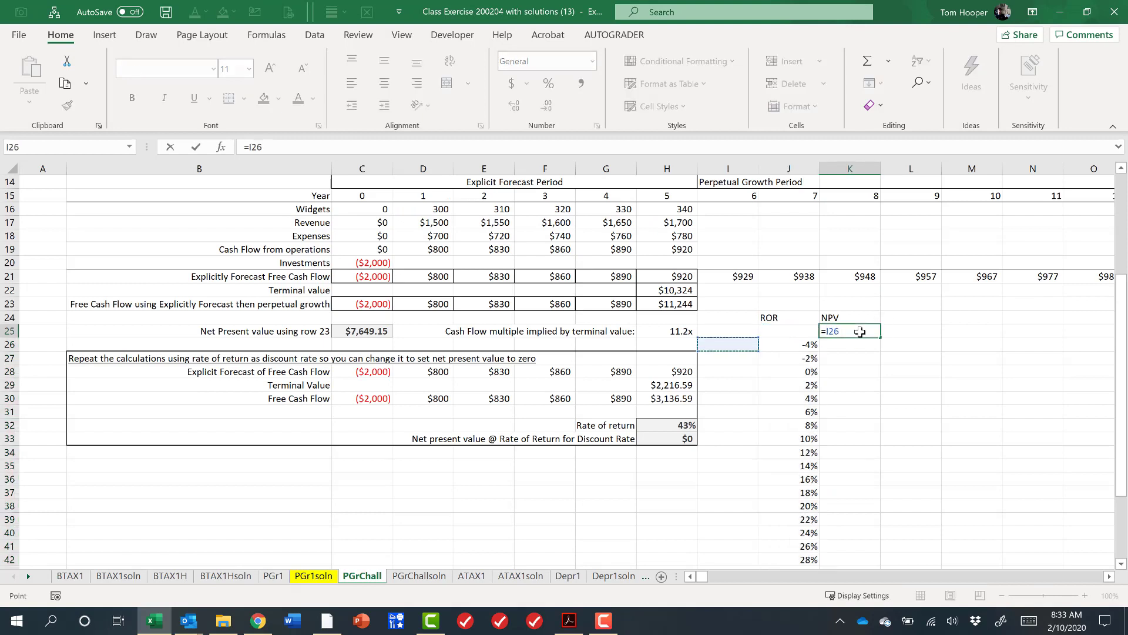
key(Left)
key(Down)
key(Down)
key(Down)
key(Down)
key(Down)
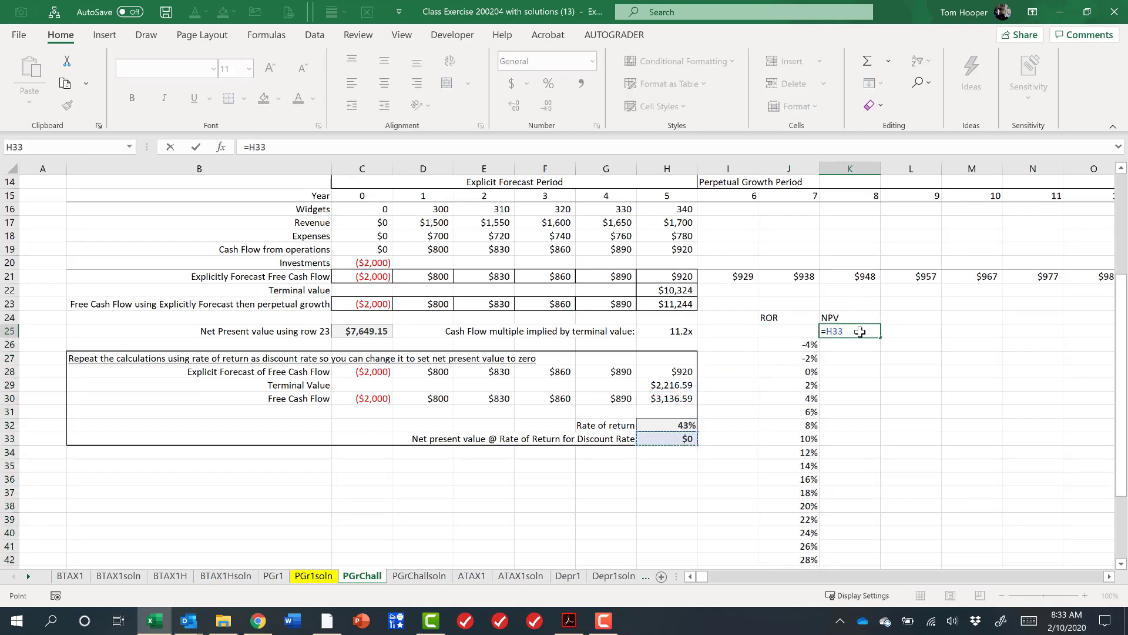
key(Return)
Create a one-variable data table over J25:K50 with H32 as the column input cell.
key(Down)
key(Left)
key(Up)
key(Up)
key(shift+Down)
key(ctrl+shift+Down)
key(shift+Right)
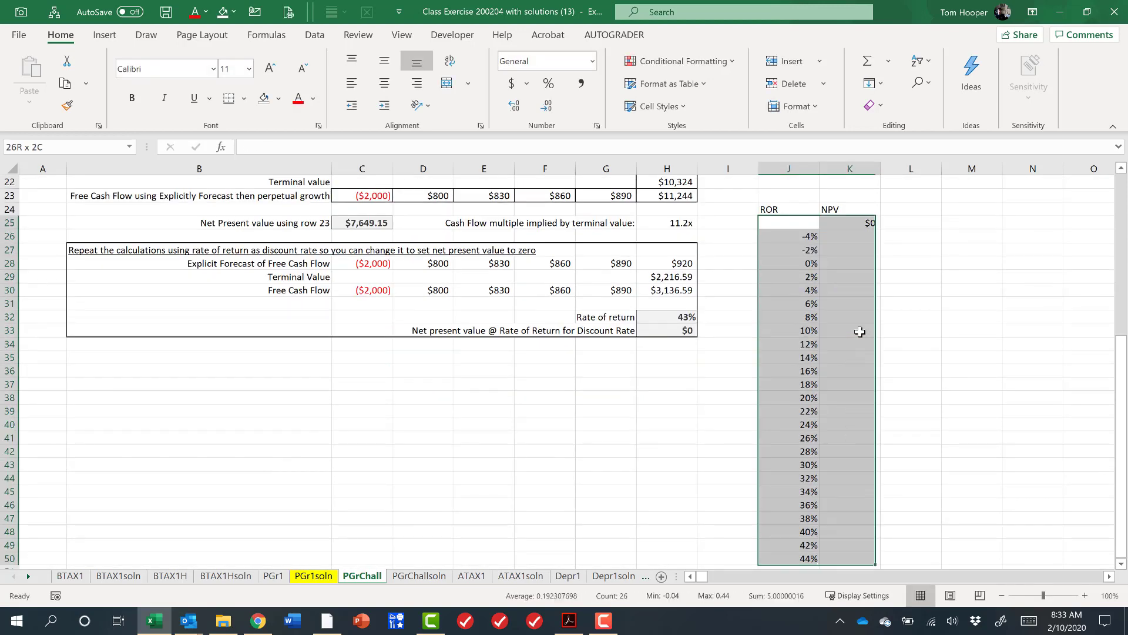
key(alt+d)
key(t)
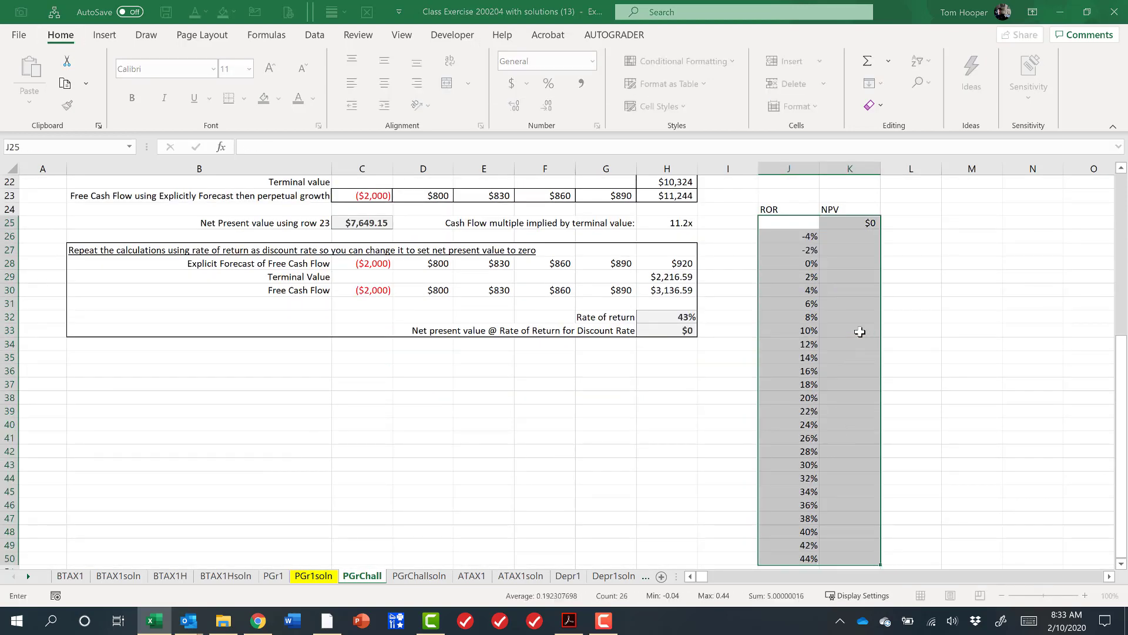
key(Tab)
click(673, 314)
click(573, 471)
Format the data table's NPV results in K26:K50 as dollar accounting values without decimals.
click(854, 227)
key(Down)
key(ctrl+shift+Down)
click(548, 107)
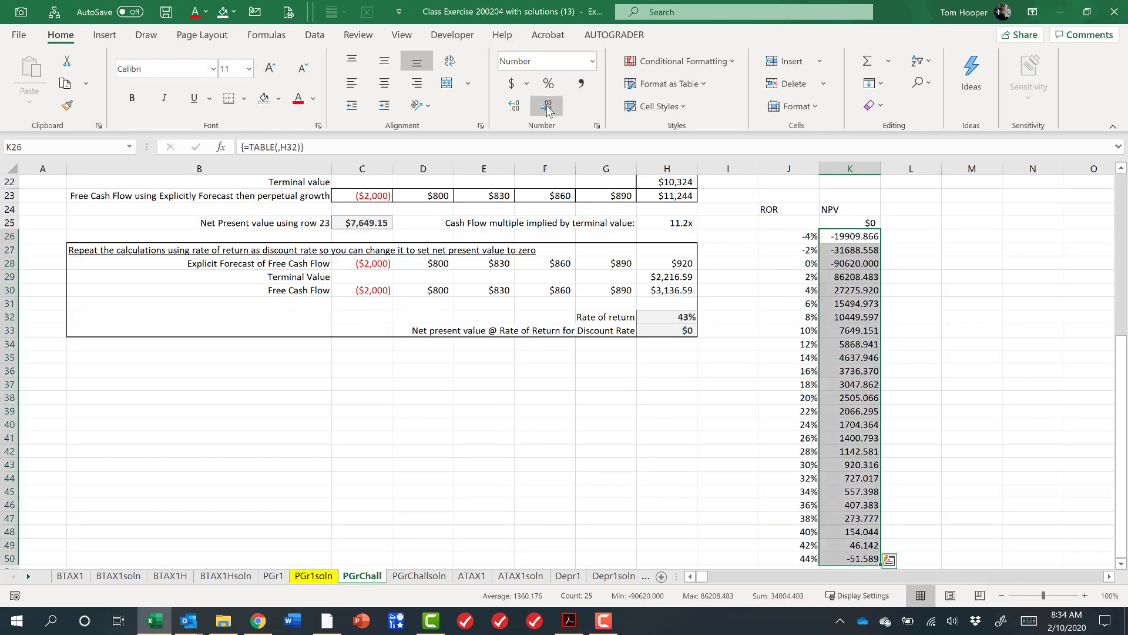
click(548, 107)
click(511, 84)
click(543, 107)
click(543, 107)
click(756, 261)
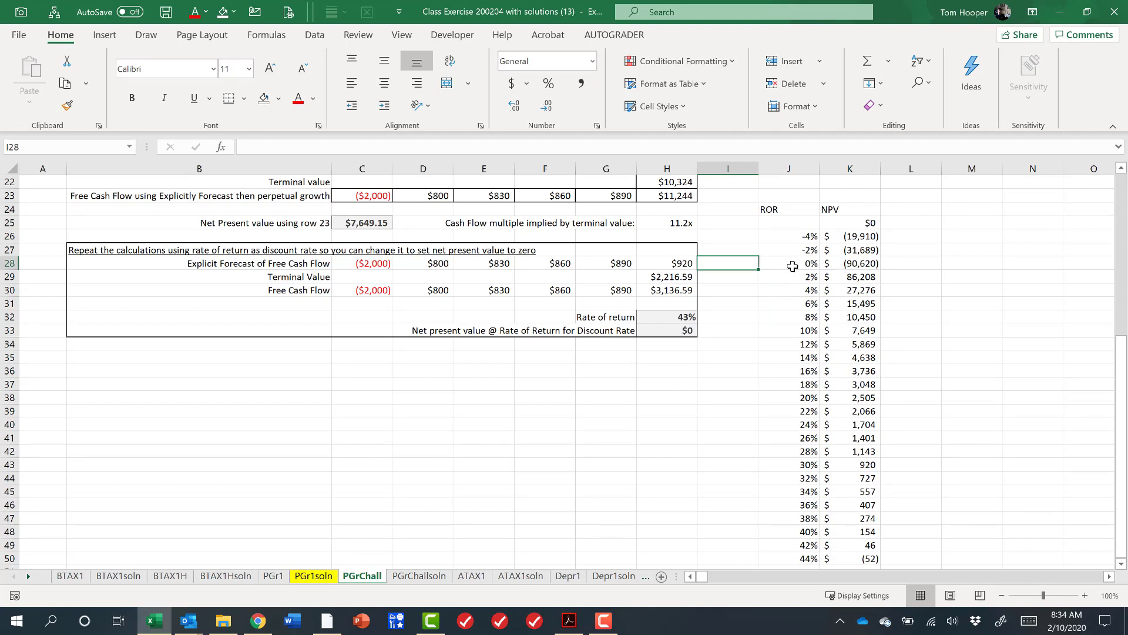
Examine how NPV varies from the 0% rate down to 42% and 44%, and compare with the rate of return in H32.
click(793, 266)
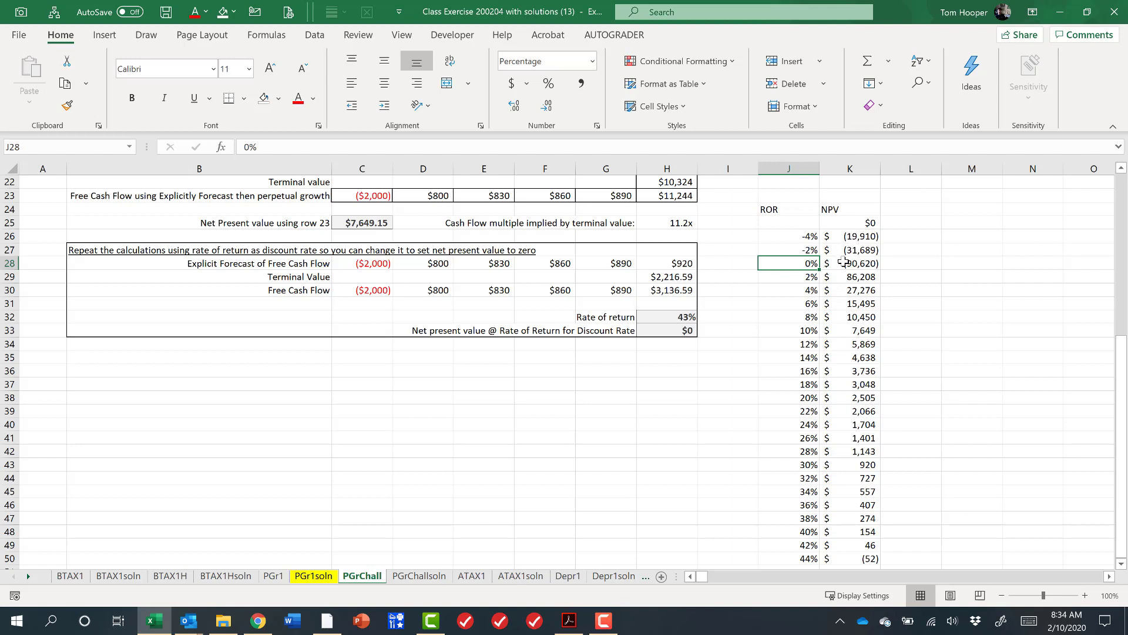
click(793, 291)
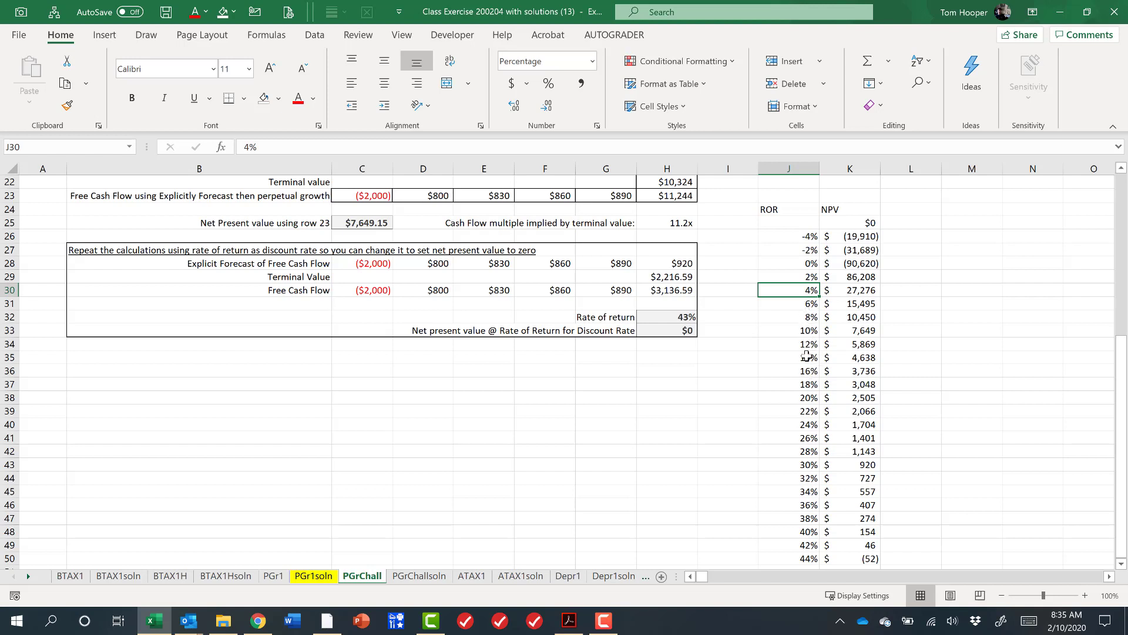
key(Down)
key(Down)
key(Down)
key(Down)
key(Down)
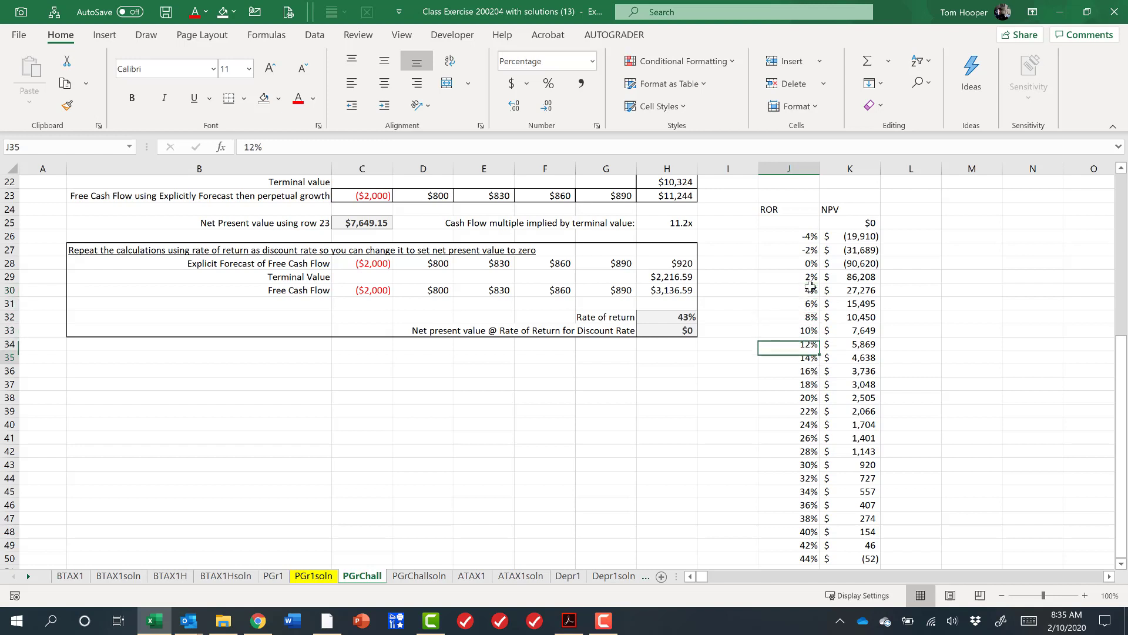
key(Down)
key(Down)
key(Down)
key(Down)
key(Down)
key(Down)
key(Down)
key(Down)
key(Down)
key(Down)
key(Down)
key(Down)
key(Down)
key(Down)
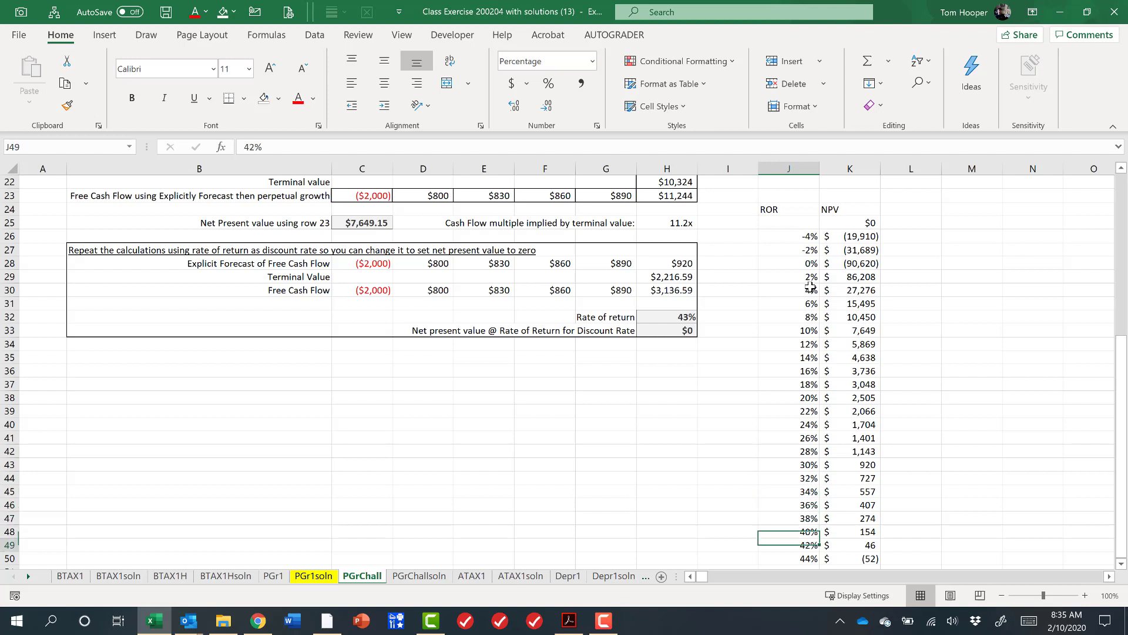
key(Down)
key(Up)
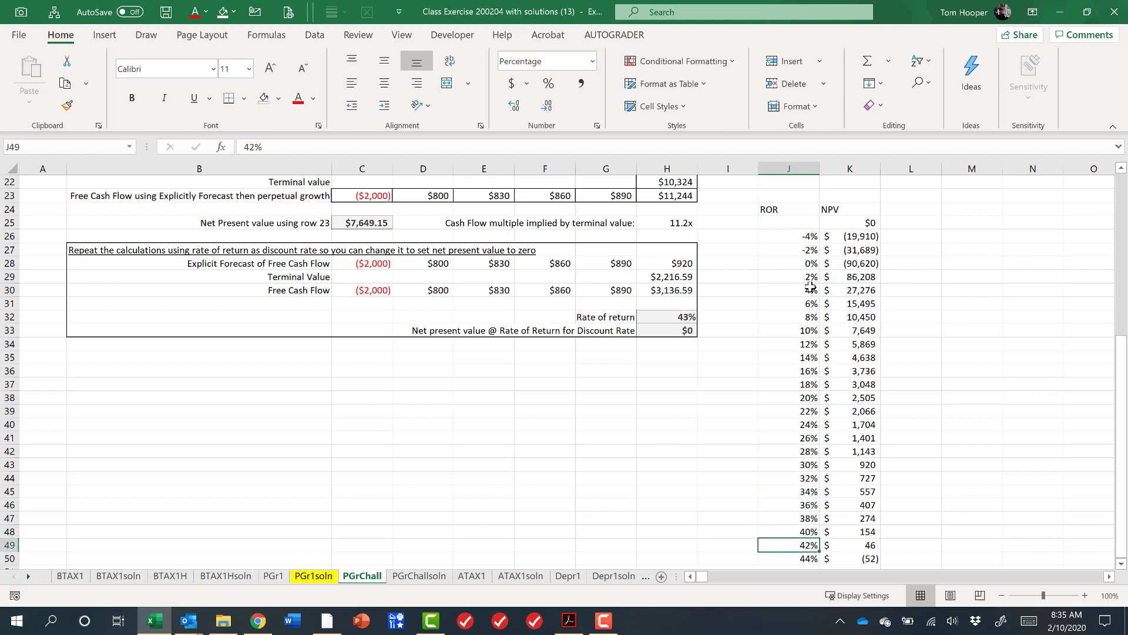
key(shift+Down)
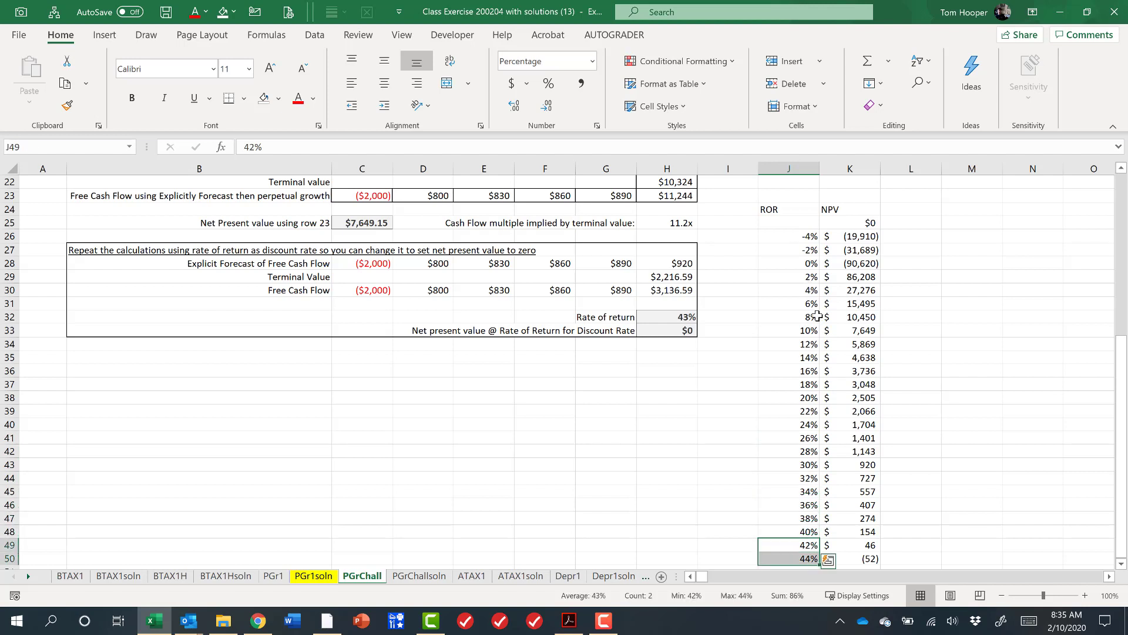
click(653, 317)
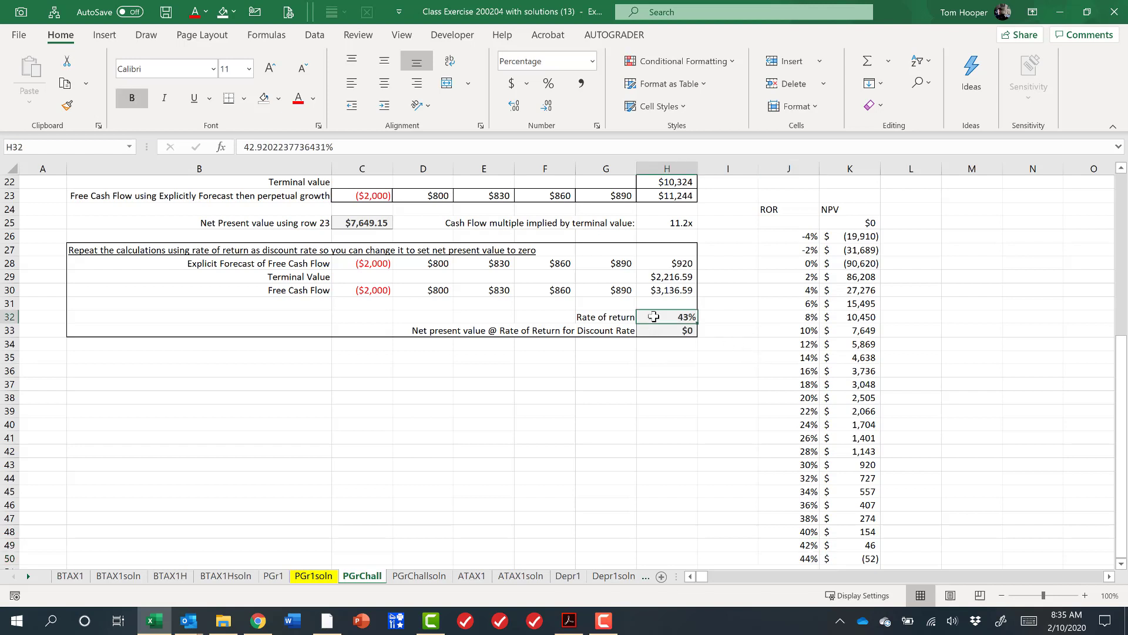